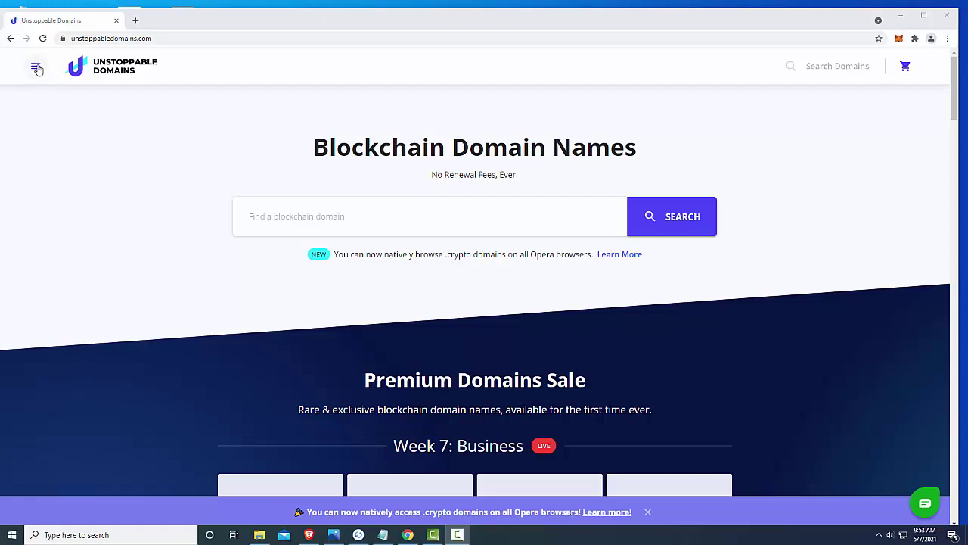
Load the patrickmoore.crypto website in a new Chrome tab
{"action": "left_click", "coordinate": [135, 21]}
{"action": "type", "text": "patri"}
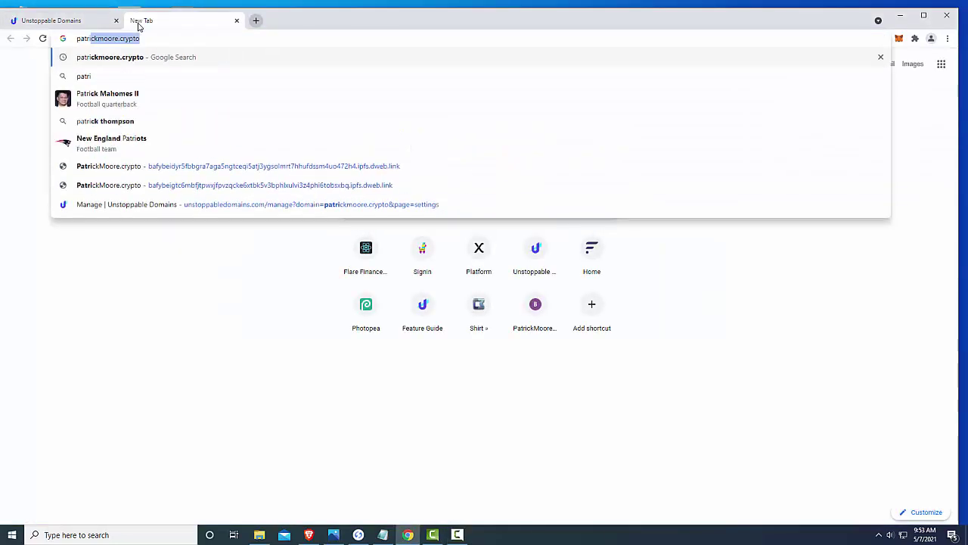
{"action": "key", "text": "Return"}
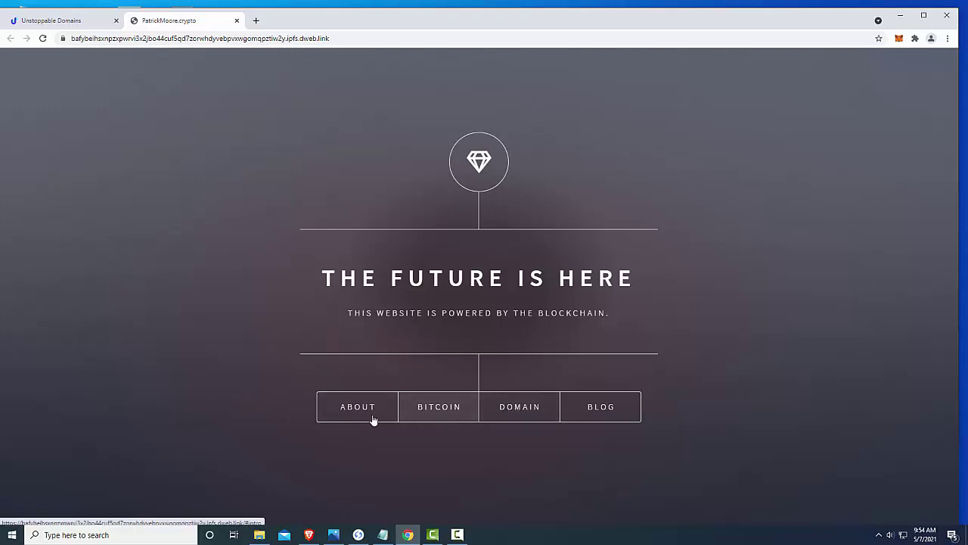
Read through the site's About panel, then close it to return to the landing page
{"action": "left_click", "coordinate": [500, 400]}
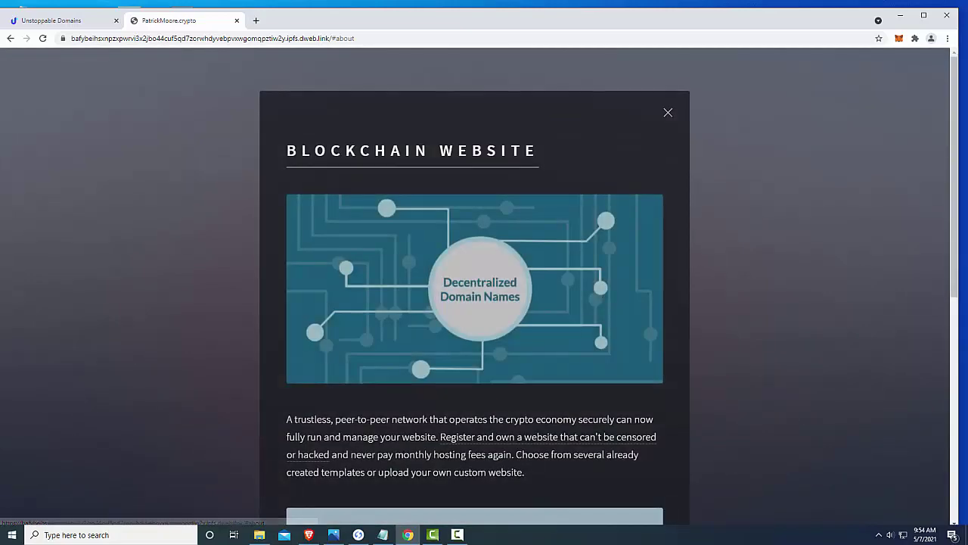
{"action": "scroll", "coordinate": [434, 414], "scroll_direction": "down", "scroll_amount": 3}
{"action": "scroll", "coordinate": [435, 419], "scroll_direction": "down", "scroll_amount": 2}
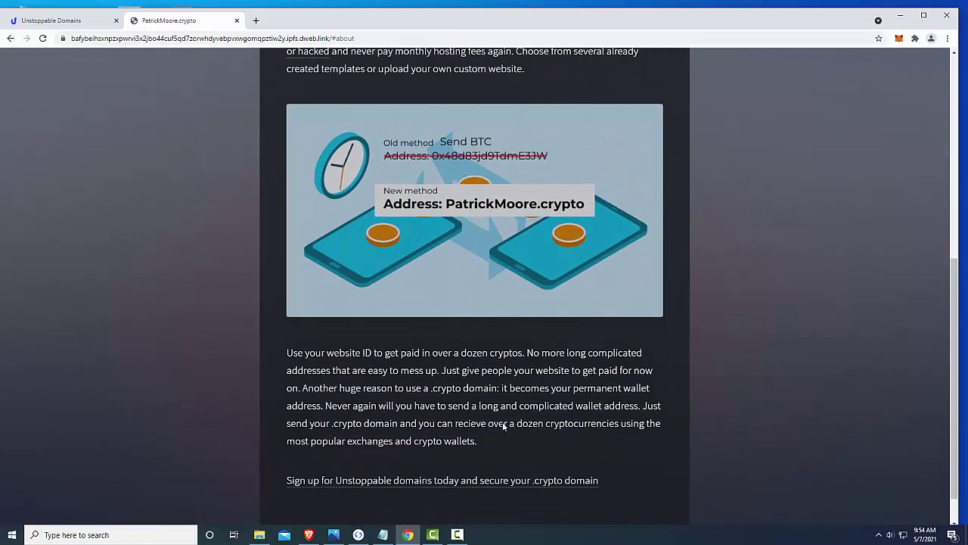
{"action": "scroll", "coordinate": [397, 423], "scroll_direction": "up", "scroll_amount": 5}
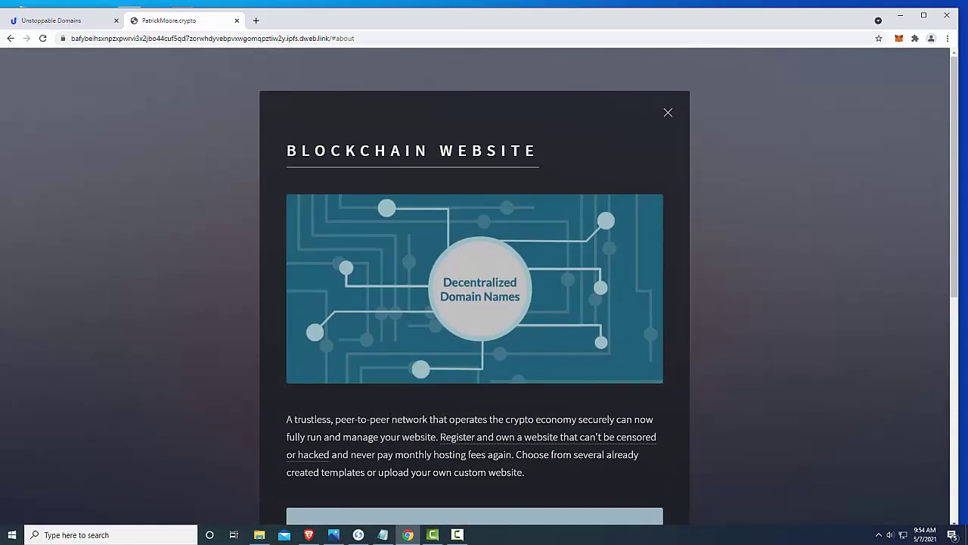
{"action": "left_click", "coordinate": [667, 112]}
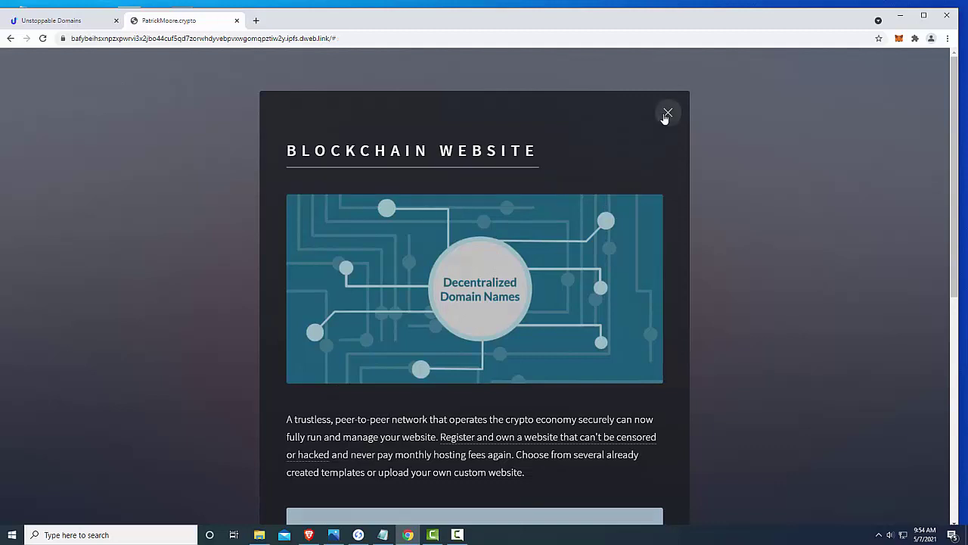
Open the .crypto domain's Website settings through My Websites and Manage
{"action": "left_click", "coordinate": [53, 21]}
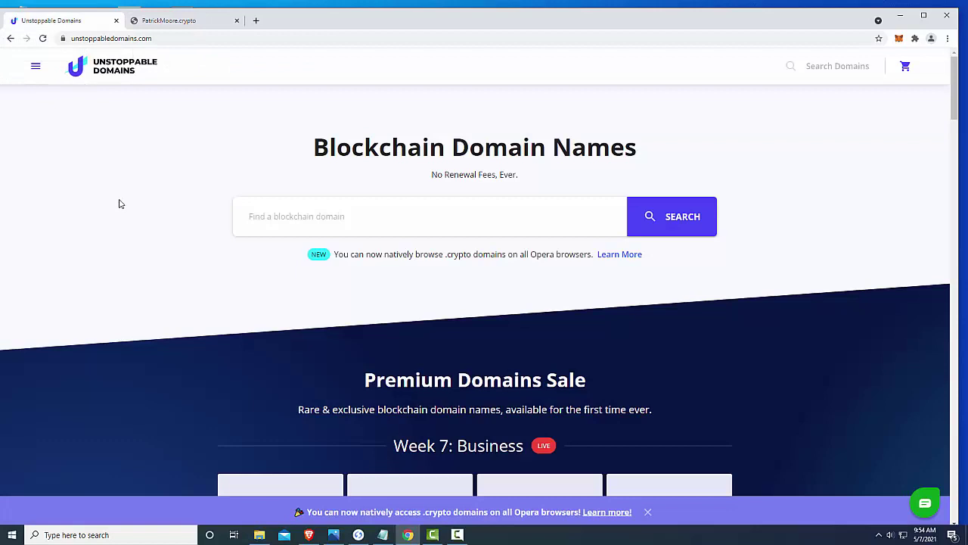
{"action": "left_click", "coordinate": [35, 68]}
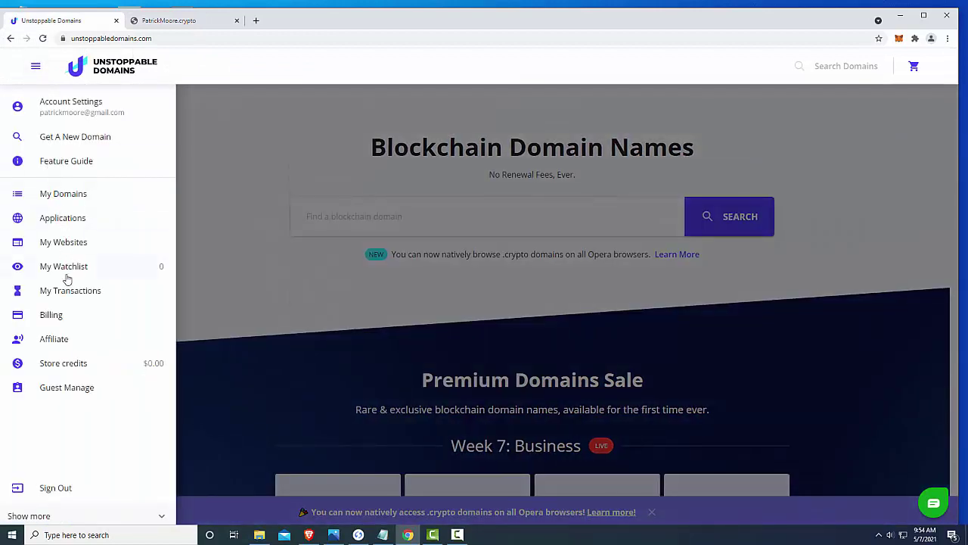
{"action": "left_click", "coordinate": [68, 242]}
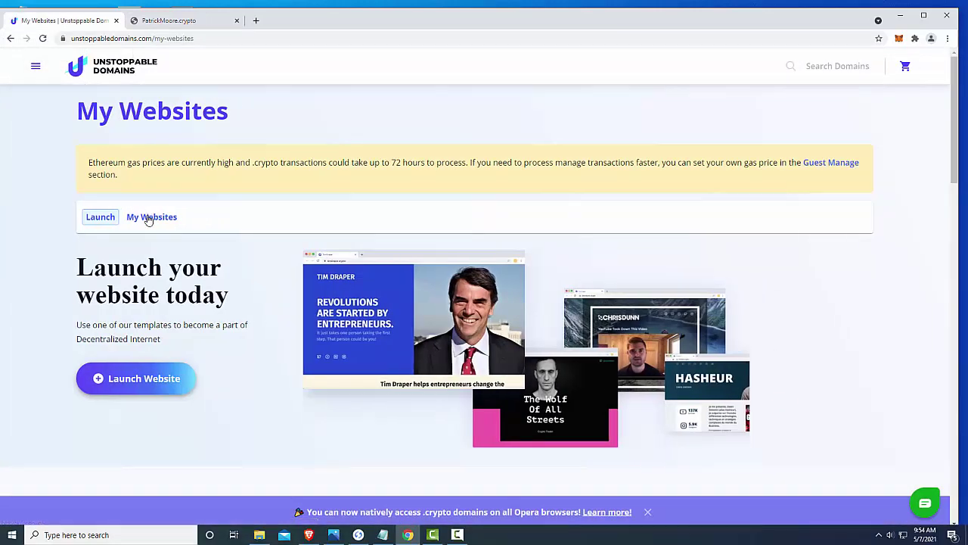
{"action": "left_click", "coordinate": [149, 217]}
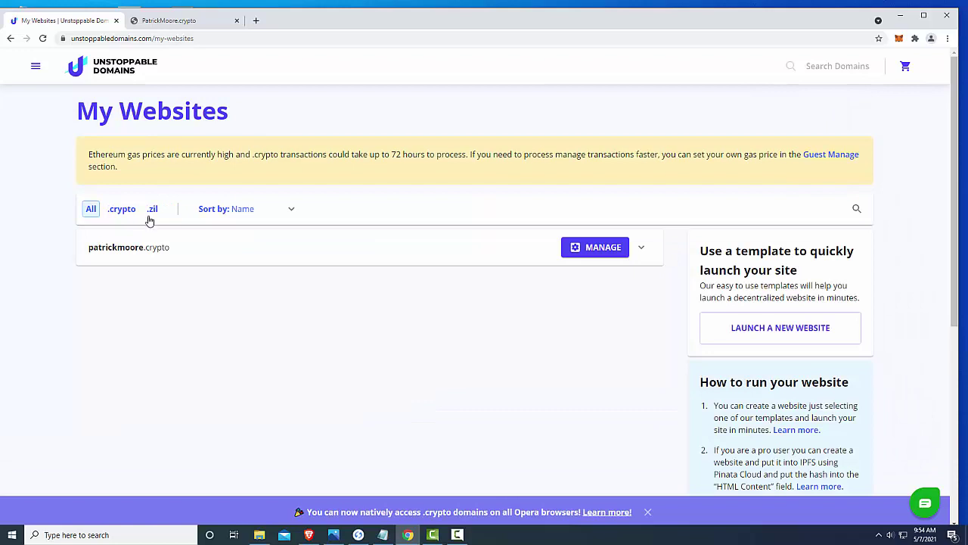
{"action": "left_click", "coordinate": [579, 249]}
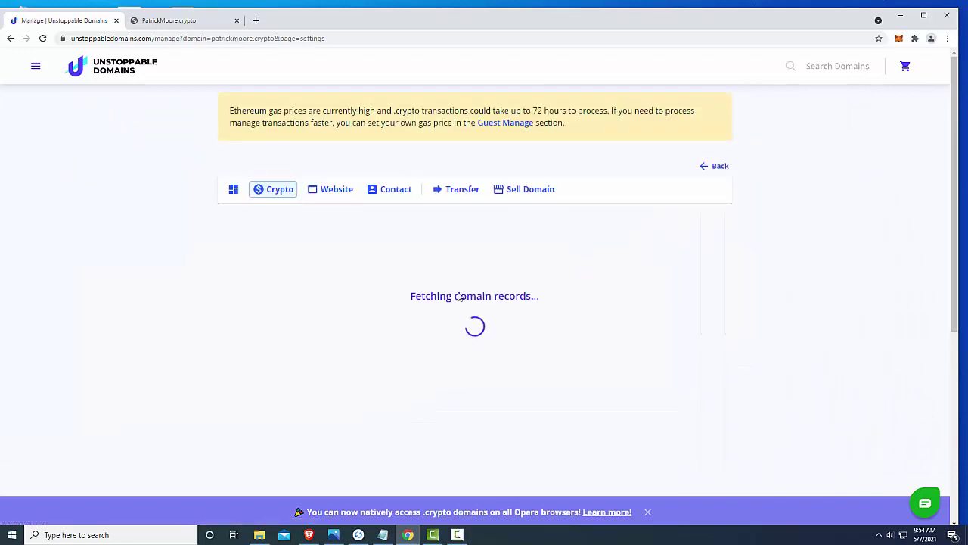
{"action": "left_click", "coordinate": [331, 206]}
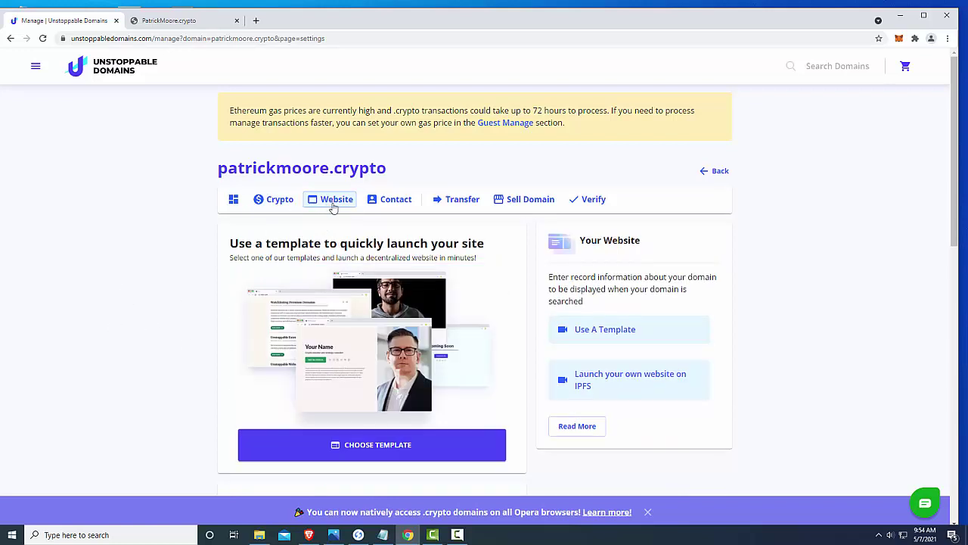
Review the linked IPFS hash, then bring the Pinata Pin Manager window forward
{"action": "scroll", "coordinate": [333, 207], "scroll_direction": "down", "scroll_amount": 4}
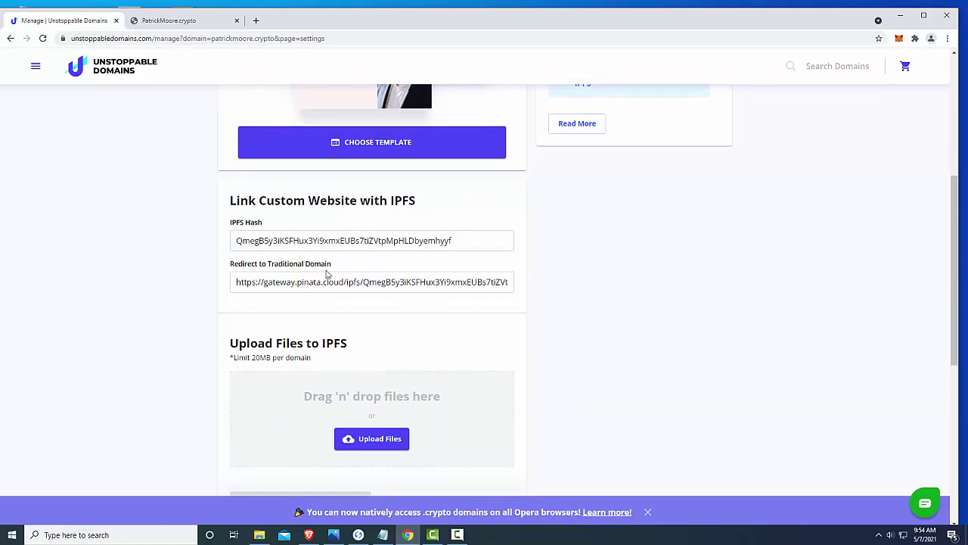
{"action": "scroll", "coordinate": [185, 289], "scroll_direction": "up", "scroll_amount": 2}
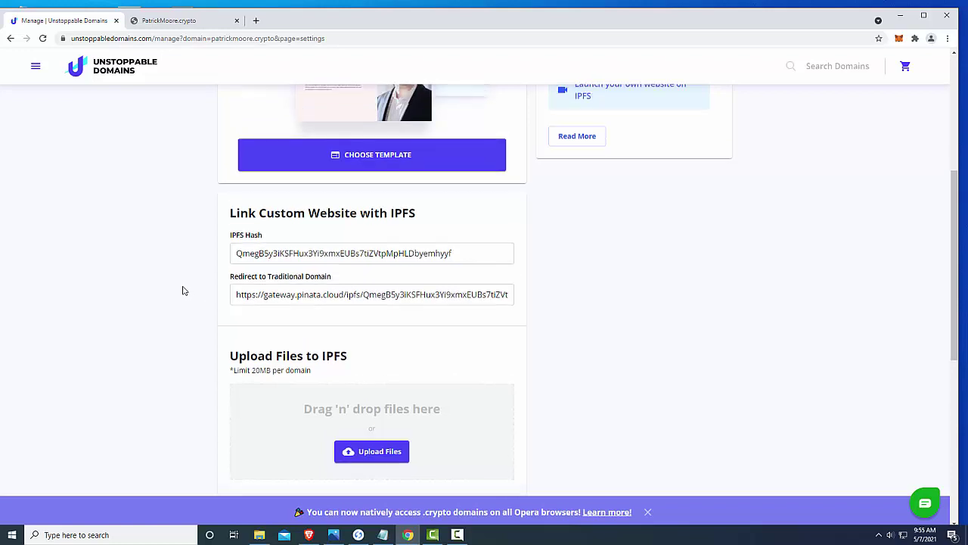
{"action": "scroll", "coordinate": [173, 356], "scroll_direction": "down", "scroll_amount": 3}
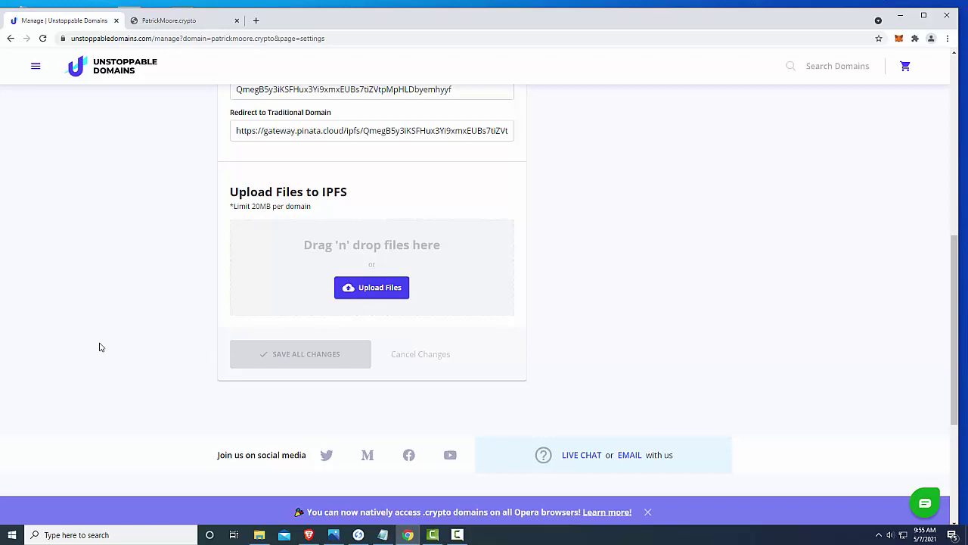
{"action": "scroll", "coordinate": [99, 347], "scroll_direction": "up", "scroll_amount": 4}
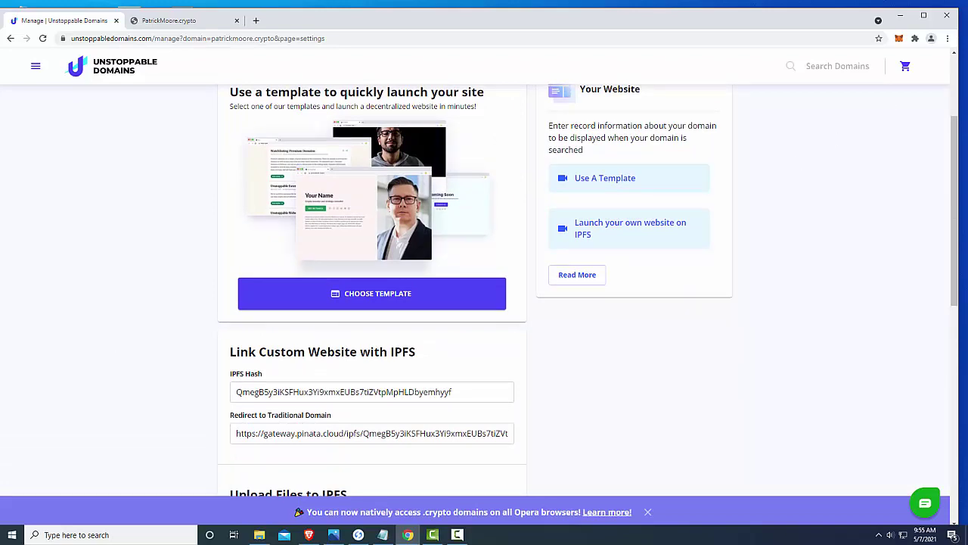
{"action": "left_click_drag", "start_coordinate": [967, 66], "coordinate": [209, 1]}
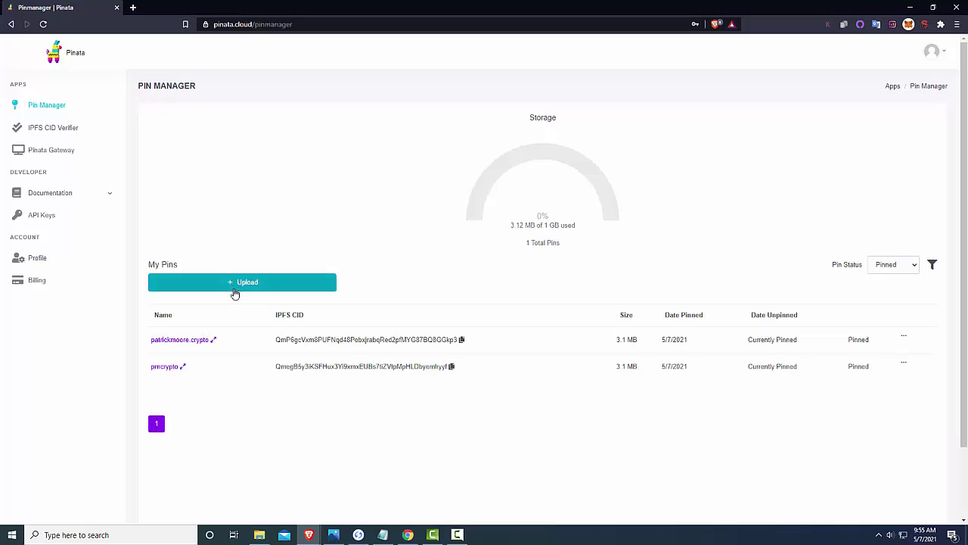
Unpin both 3.1 MB uploads from Pinata's Pin Manager
{"action": "left_click", "coordinate": [904, 337]}
{"action": "left_click", "coordinate": [835, 409]}
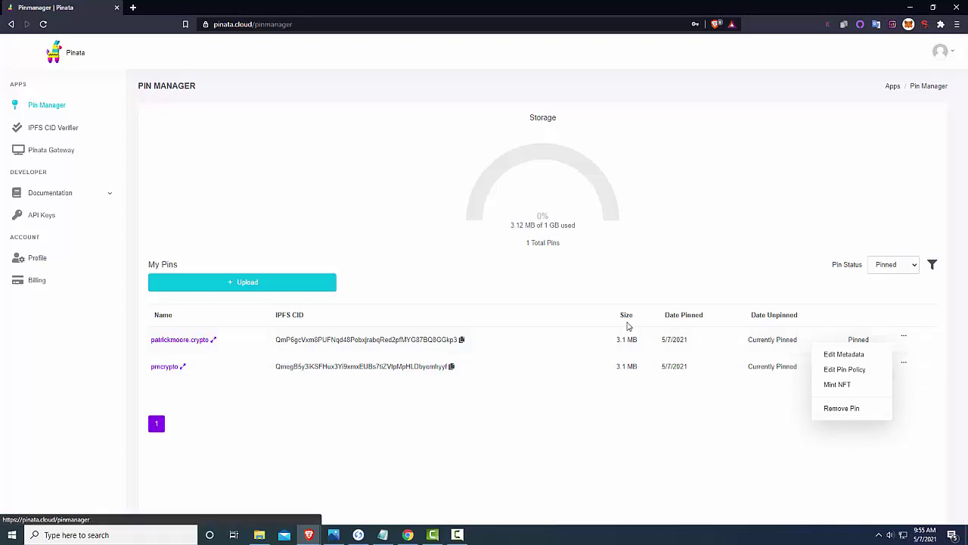
{"action": "left_click", "coordinate": [379, 320]}
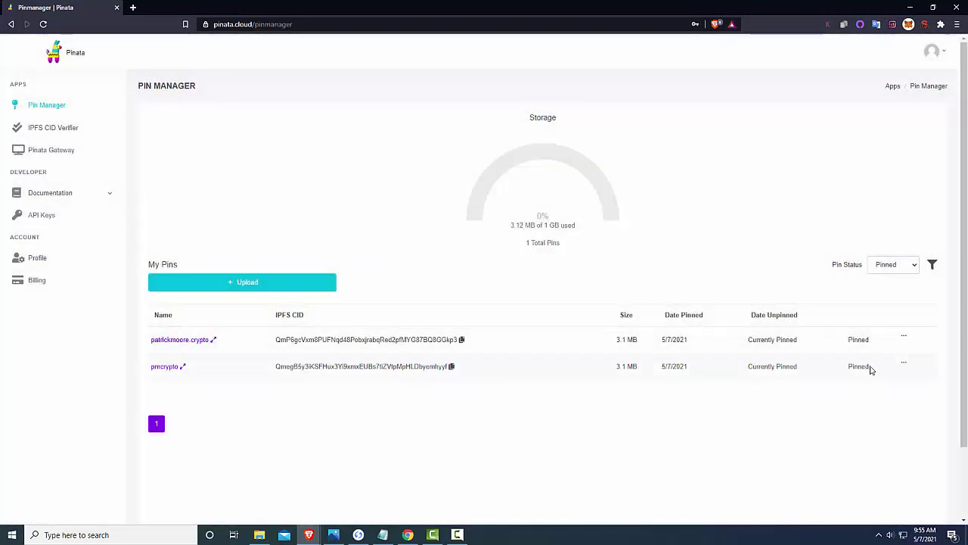
{"action": "left_click", "coordinate": [899, 338]}
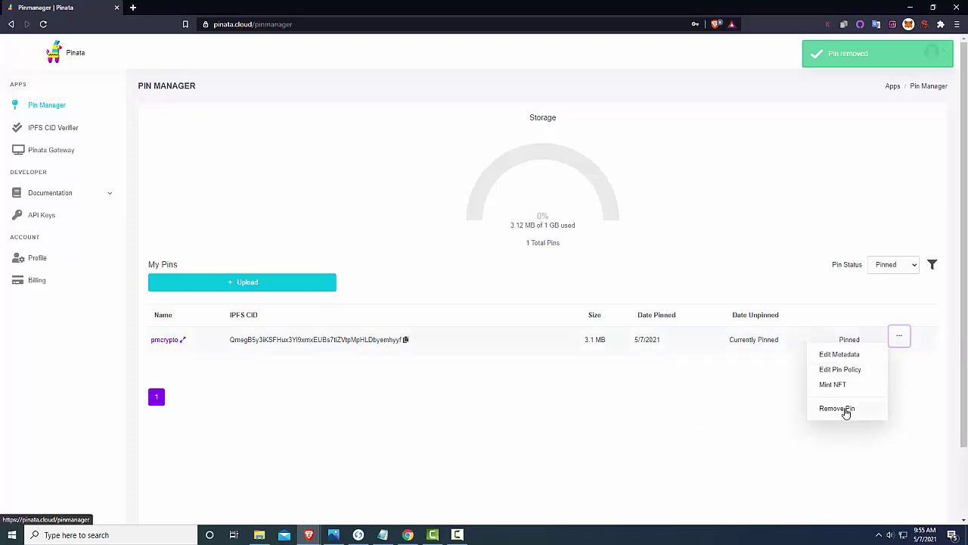
{"action": "left_click", "coordinate": [841, 408]}
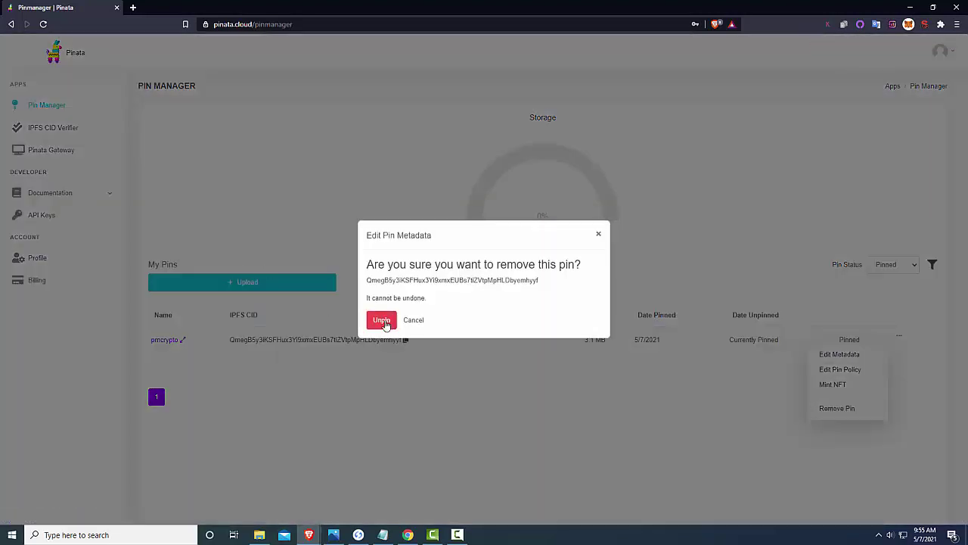
{"action": "left_click", "coordinate": [388, 322]}
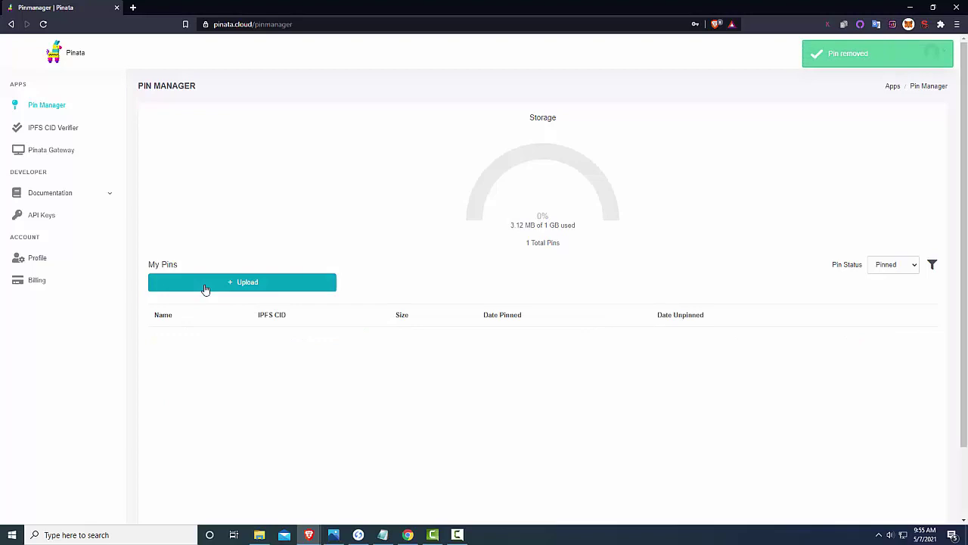
{"action": "left_click", "coordinate": [196, 288]}
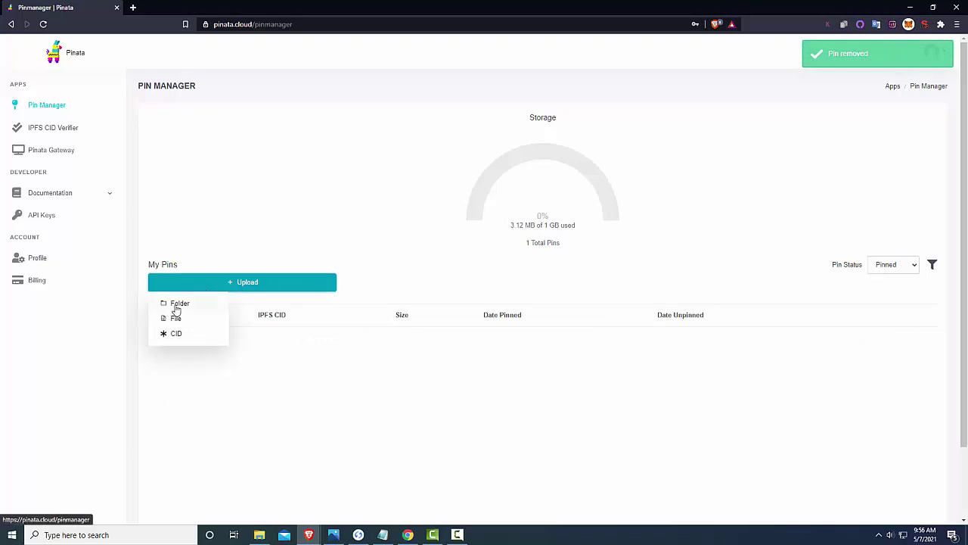
Choose the site's 56-file main folder for a Pinata folder upload
{"action": "left_click", "coordinate": [177, 307]}
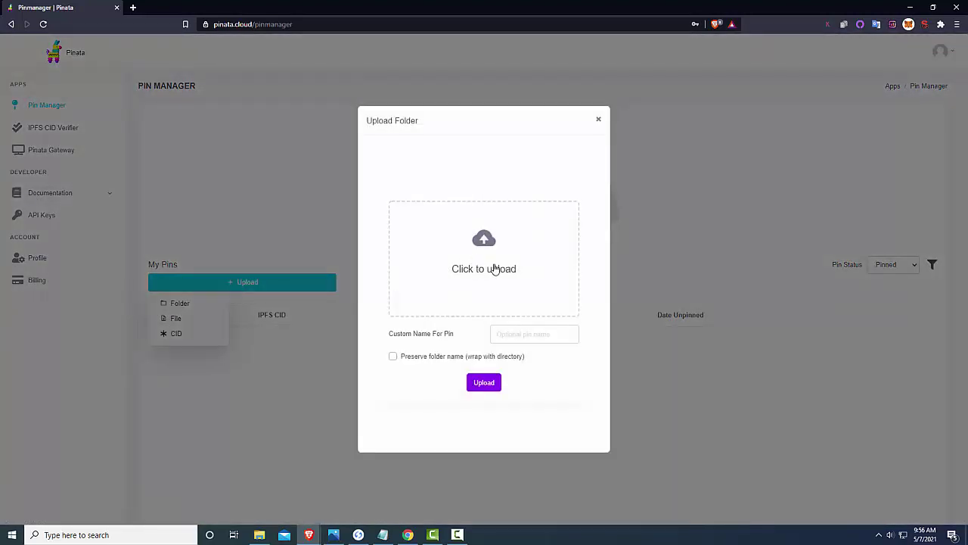
{"action": "left_click", "coordinate": [495, 270]}
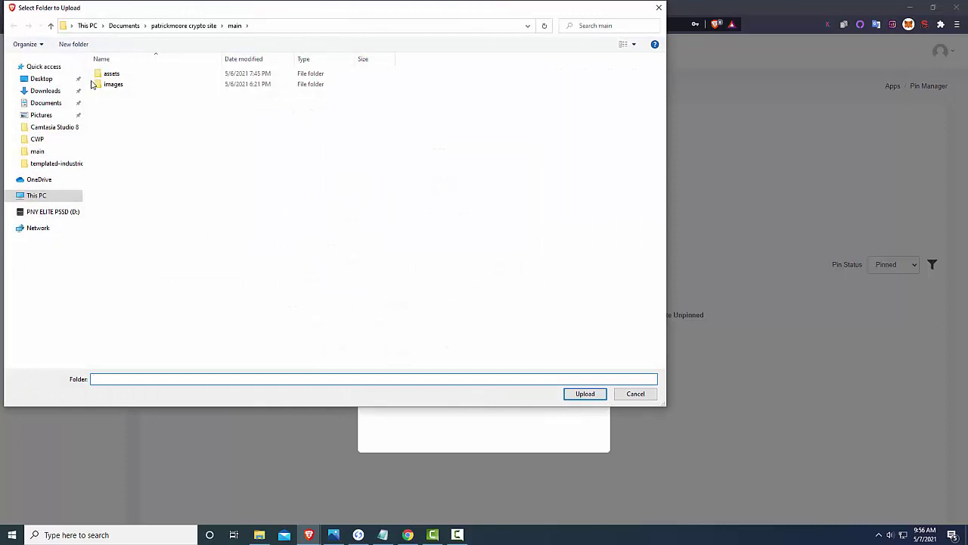
{"action": "left_click", "coordinate": [51, 27]}
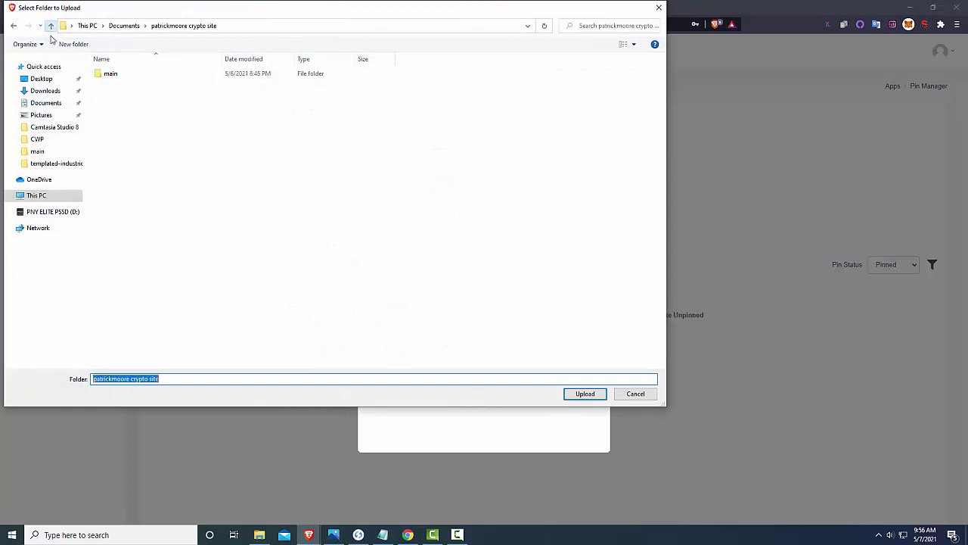
{"action": "left_click", "coordinate": [114, 75]}
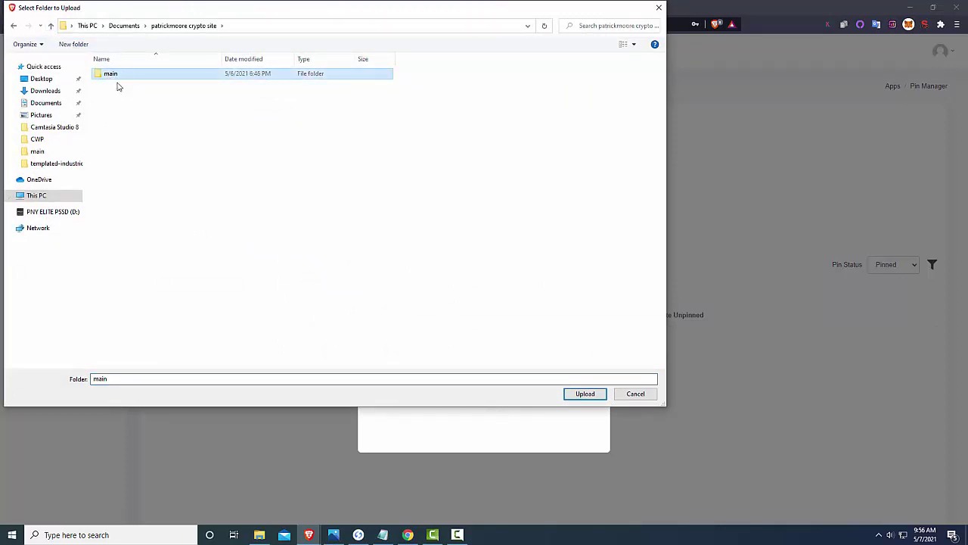
{"action": "double_click", "coordinate": [112, 78]}
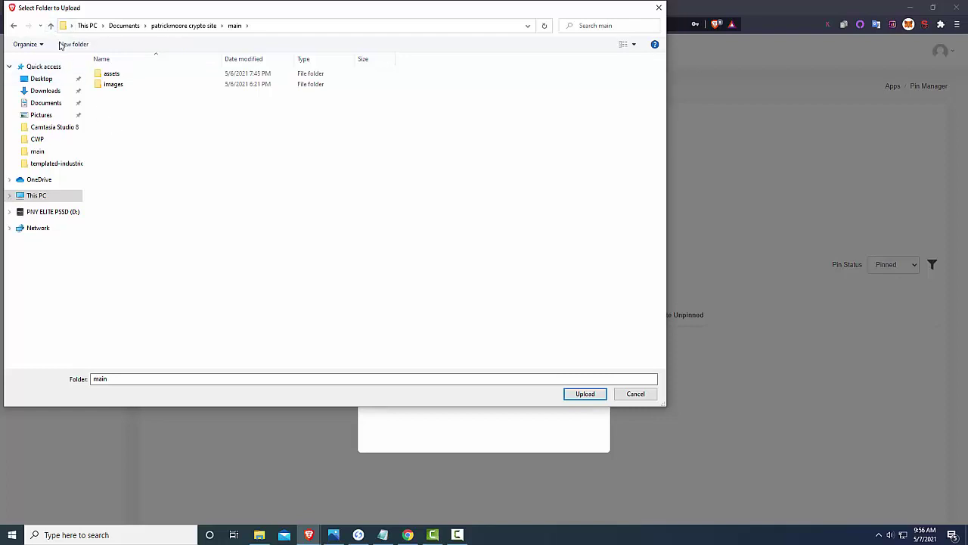
{"action": "left_click", "coordinate": [50, 26]}
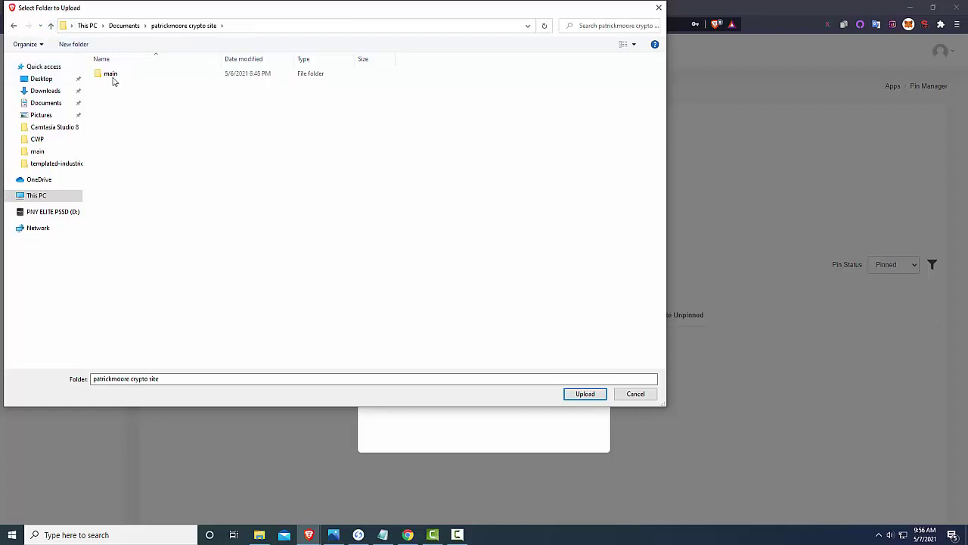
{"action": "left_click", "coordinate": [112, 78]}
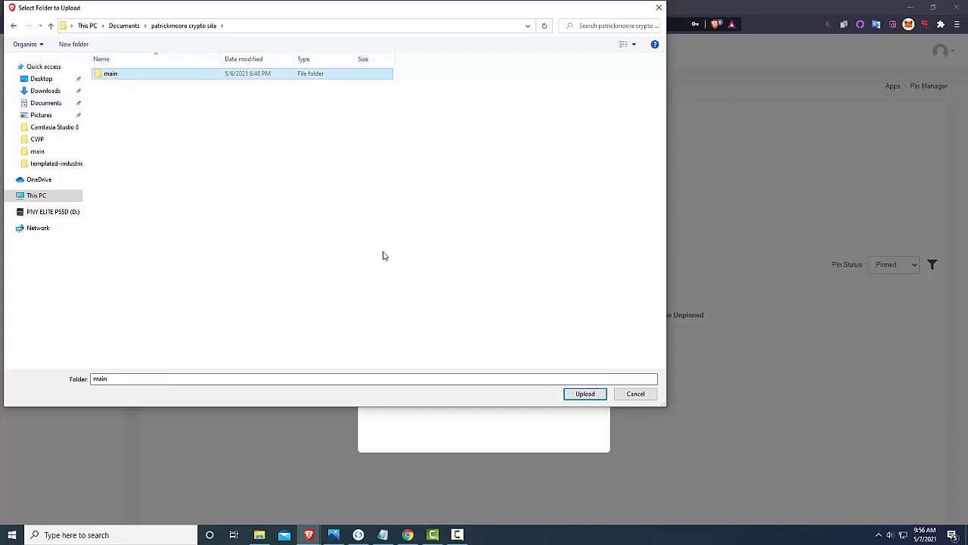
{"action": "left_click", "coordinate": [580, 395]}
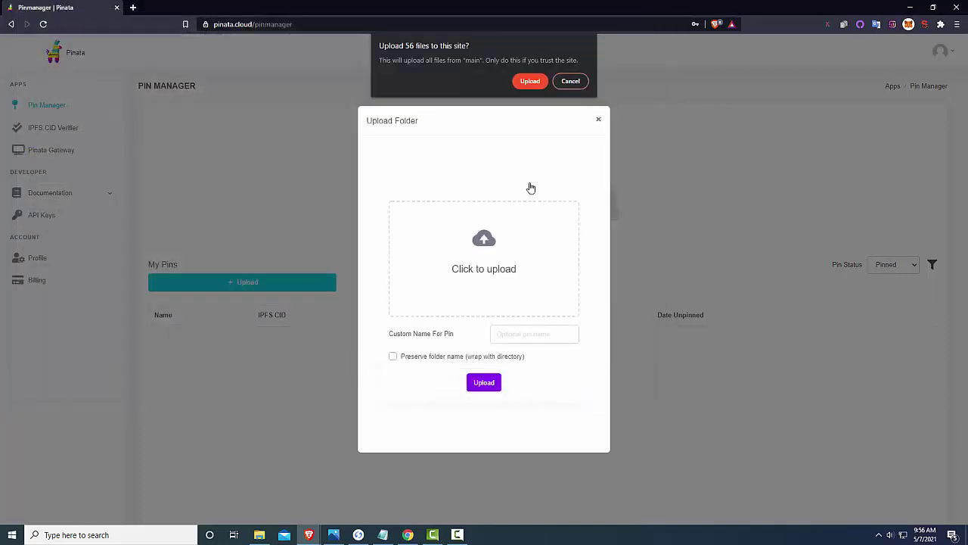
{"action": "left_click", "coordinate": [530, 81]}
Enter the custom pin name 'pat' and upload the website folder
{"action": "left_click", "coordinate": [540, 348]}
{"action": "type", "text": "pat"}
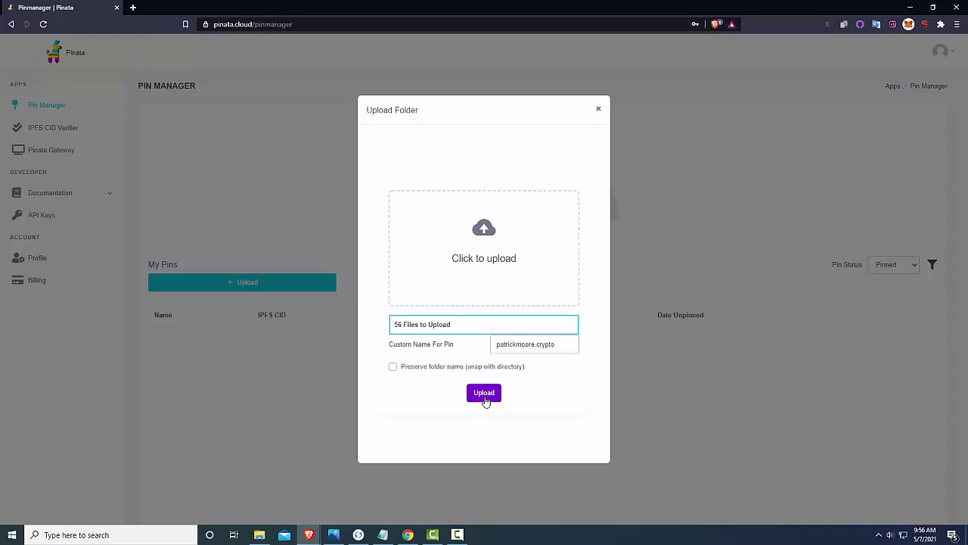
{"action": "left_click", "coordinate": [486, 398]}
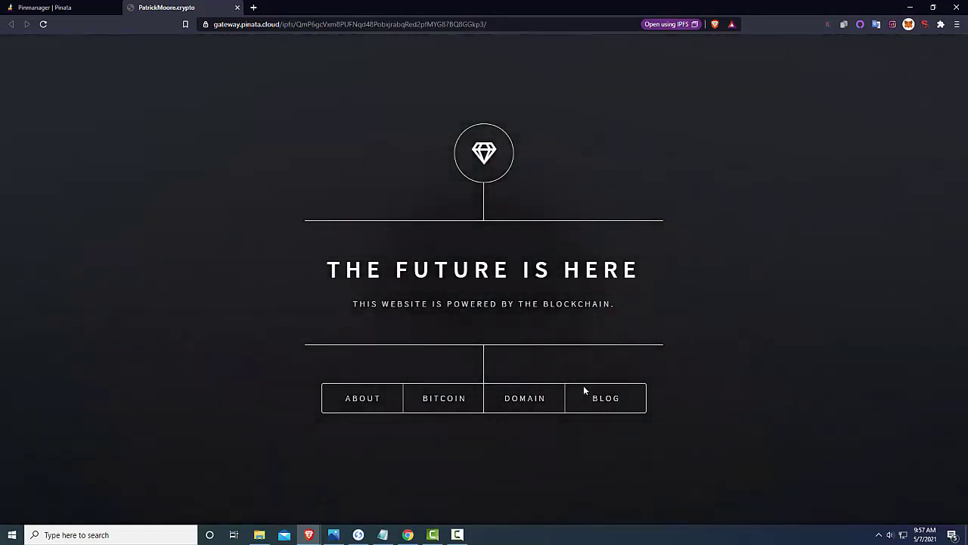
Open and scroll through the site's Blockchain Website article on the Pinata gateway
{"action": "left_click", "coordinate": [538, 401]}
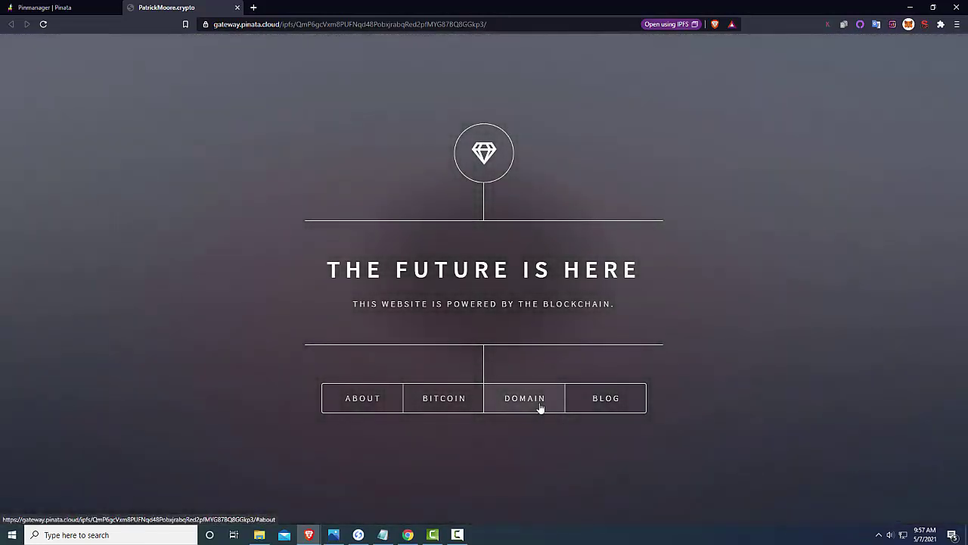
{"action": "scroll", "coordinate": [503, 371], "scroll_direction": "down", "scroll_amount": 5}
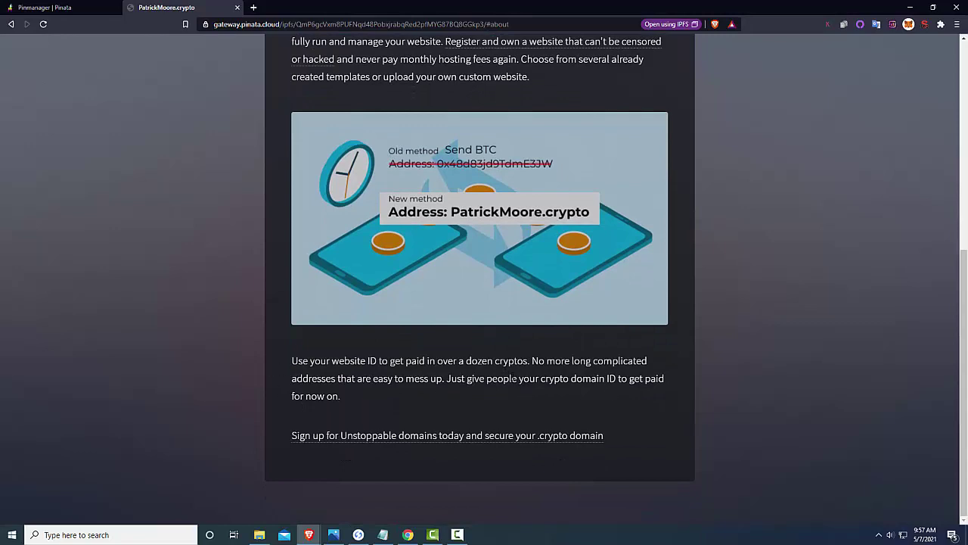
{"action": "scroll", "coordinate": [423, 435], "scroll_direction": "up", "scroll_amount": 5}
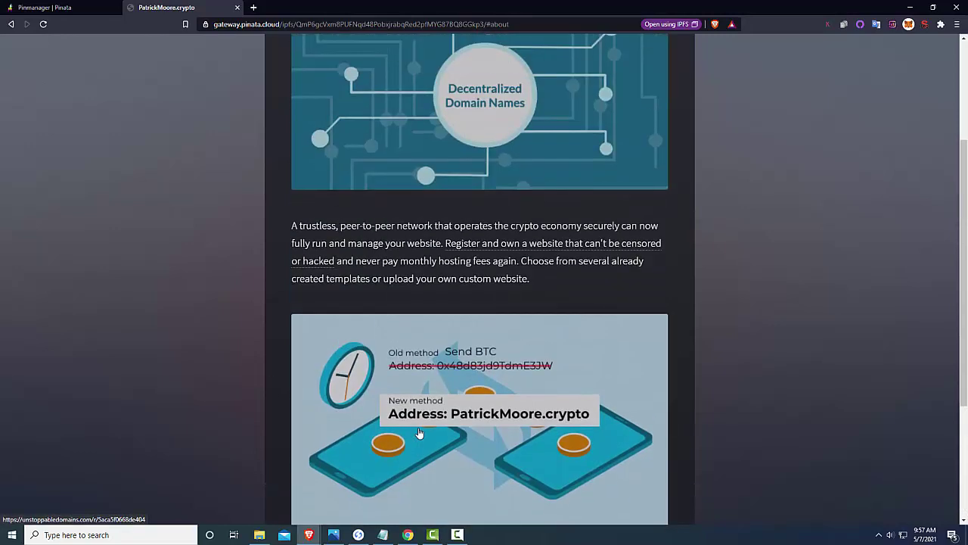
Copy the live site's full gateway address and return to the Unstoppable Domains settings
{"action": "left_click", "coordinate": [15, 9]}
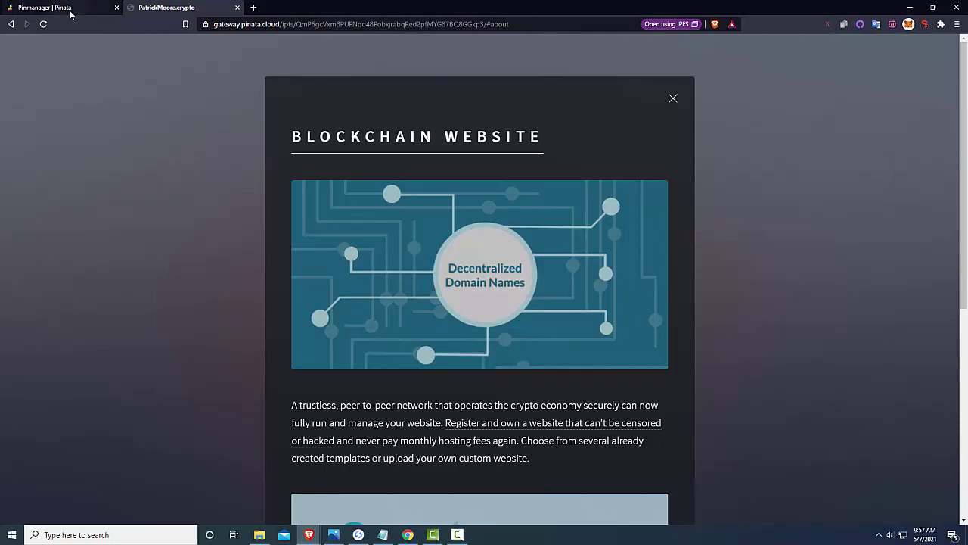
{"action": "left_click", "coordinate": [179, 9]}
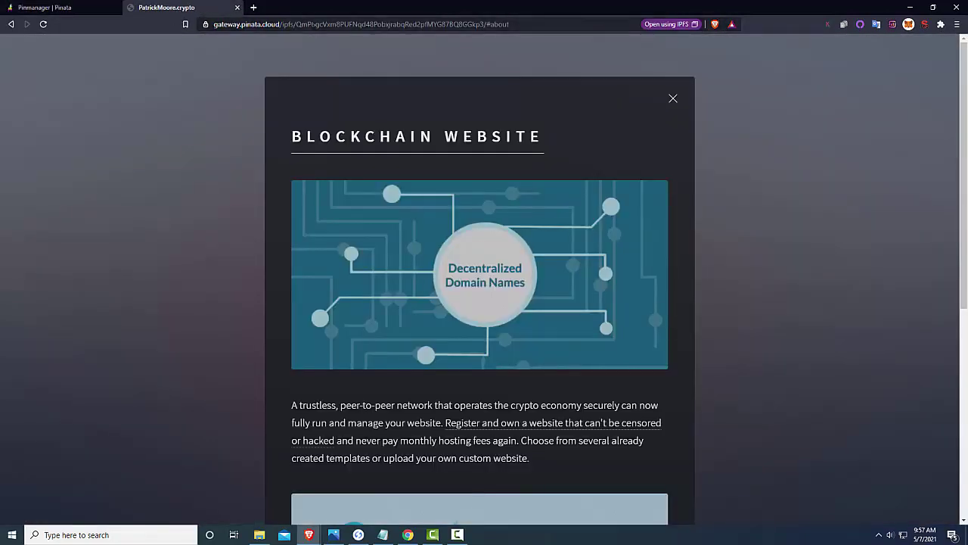
{"action": "left_click", "coordinate": [314, 28]}
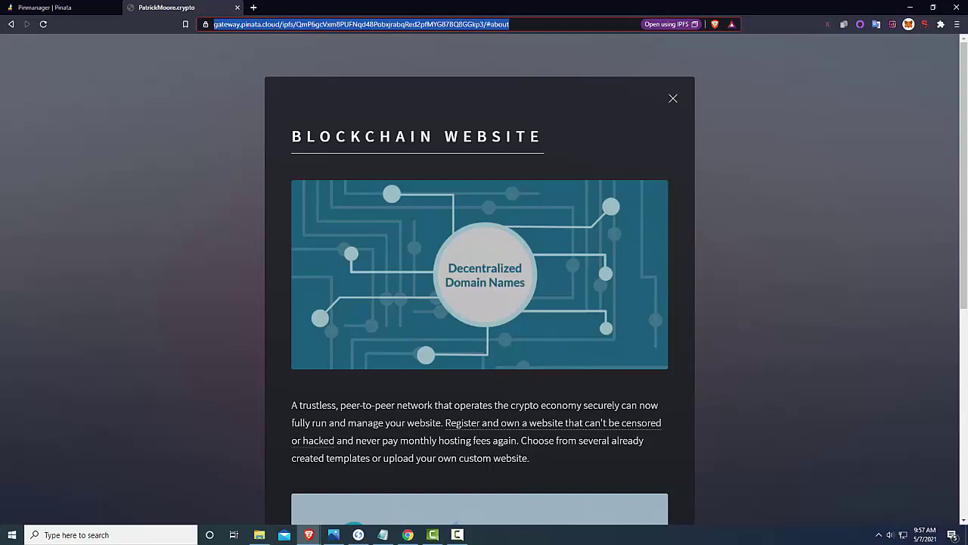
{"action": "left_click", "coordinate": [408, 534]}
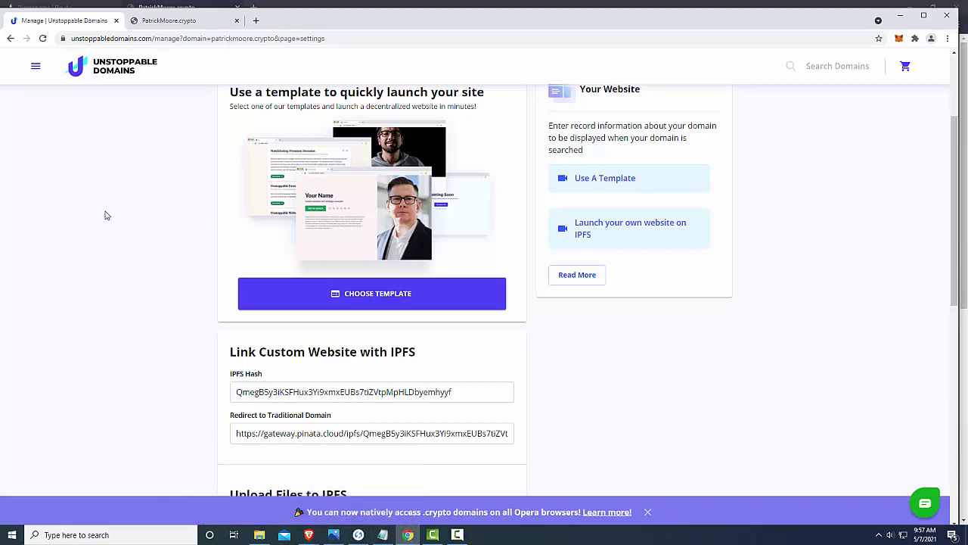
Replace the Redirect URL with the new gateway address, trimming off '/#about'
{"action": "scroll", "coordinate": [107, 216], "scroll_direction": "down", "scroll_amount": 1}
{"action": "scroll", "coordinate": [107, 216], "scroll_direction": "down", "scroll_amount": 1}
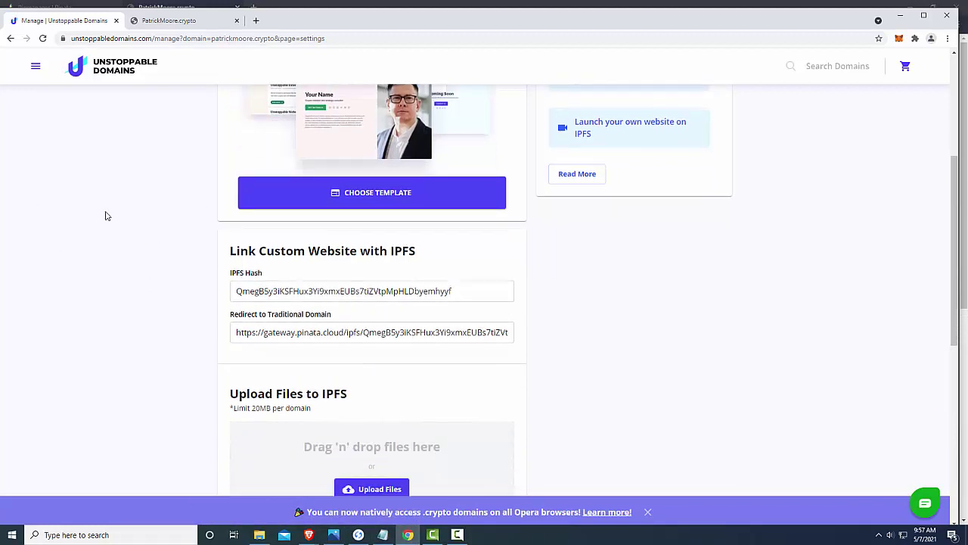
{"action": "triple_click", "coordinate": [307, 337]}
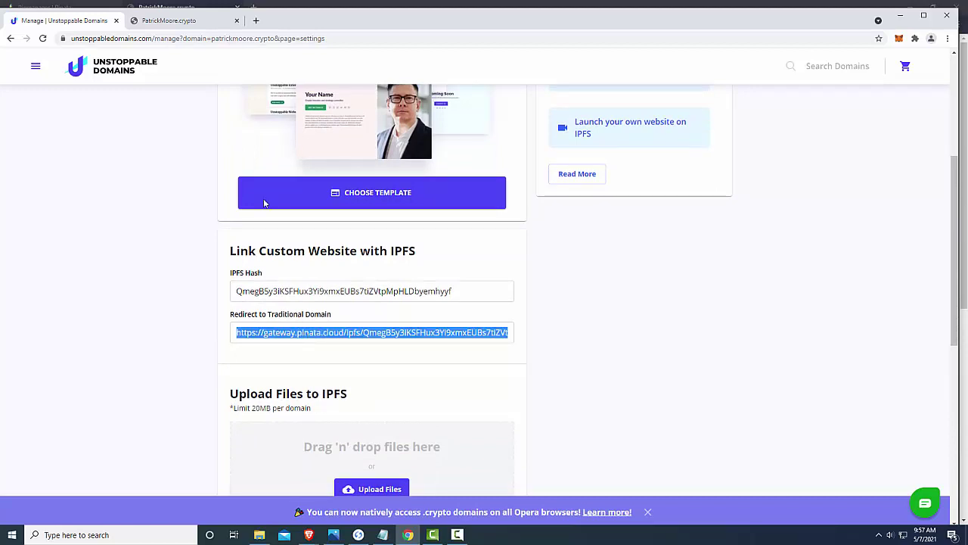
{"action": "key", "text": "BackSpace"}
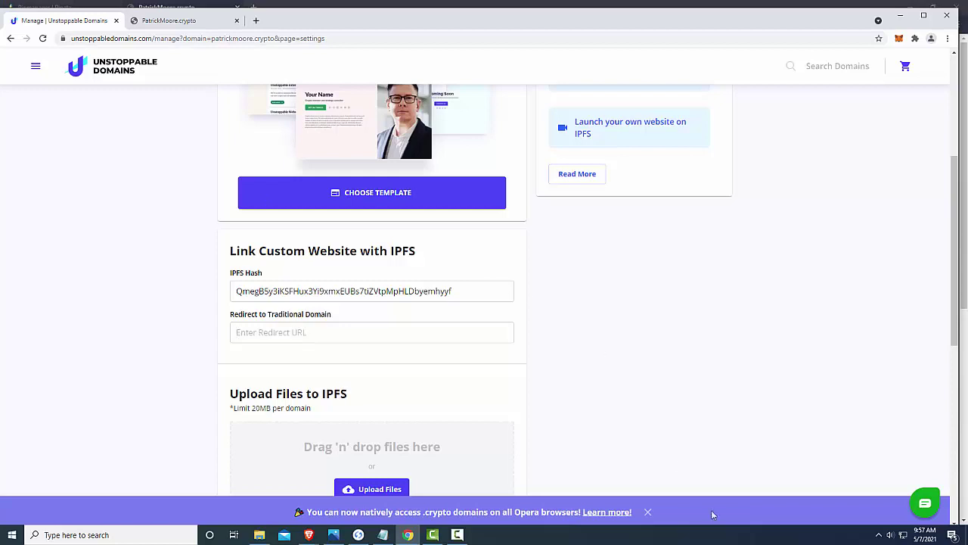
{"action": "key", "text": "ctrl+v"}
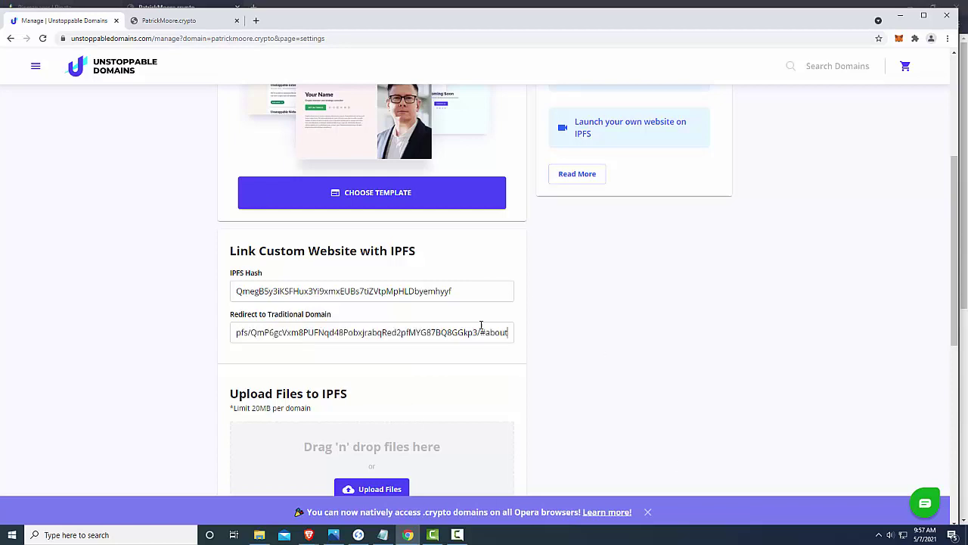
{"action": "key", "text": "BackSpace"}
{"action": "key", "text": "BackSpace"}
{"action": "key", "text": "BackSpace"}
{"action": "key", "text": "BackSpace"}
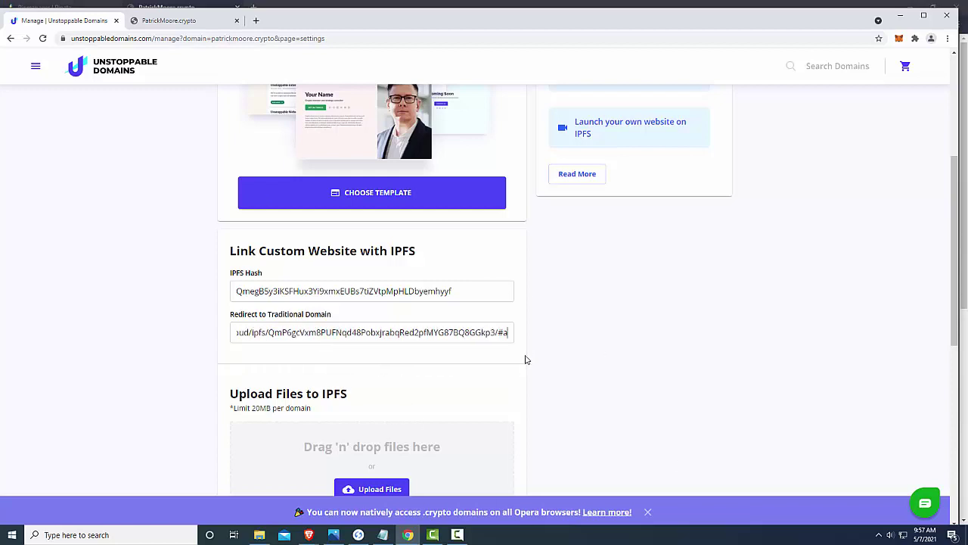
{"action": "key", "text": "BackSpace"}
{"action": "key", "text": "BackSpace"}
{"action": "key", "text": "BackSpace"}
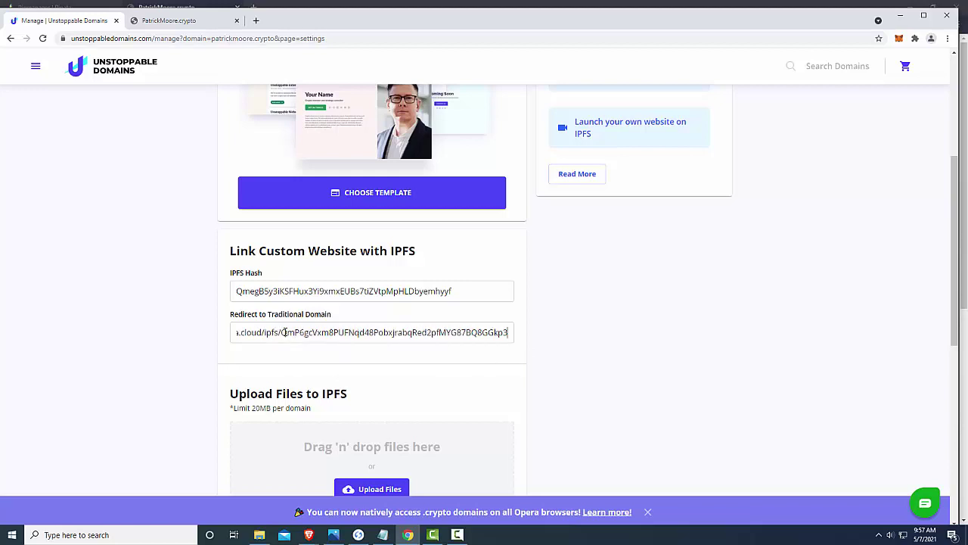
Copy the new hash from the URL over the old IPFS Hash value
{"action": "left_click_drag", "start_coordinate": [283, 332], "coordinate": [517, 341]}
{"action": "key", "text": "ctrl+c"}
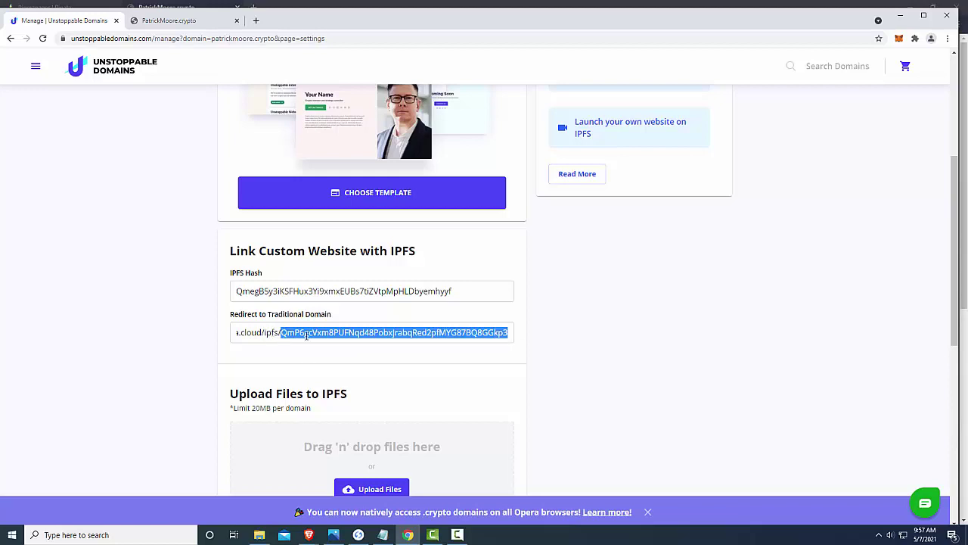
{"action": "left_click_drag", "start_coordinate": [465, 295], "coordinate": [213, 294]}
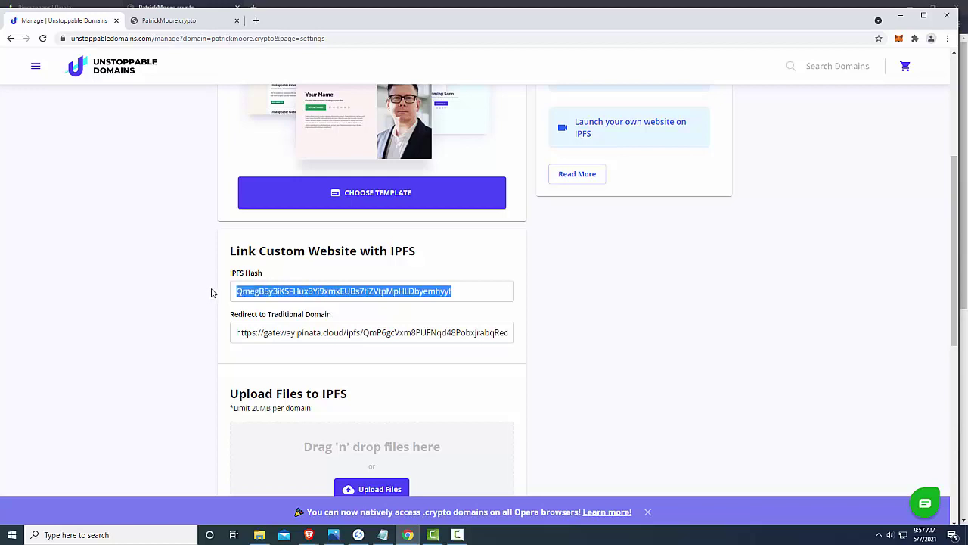
{"action": "key", "text": "ctrl+v"}
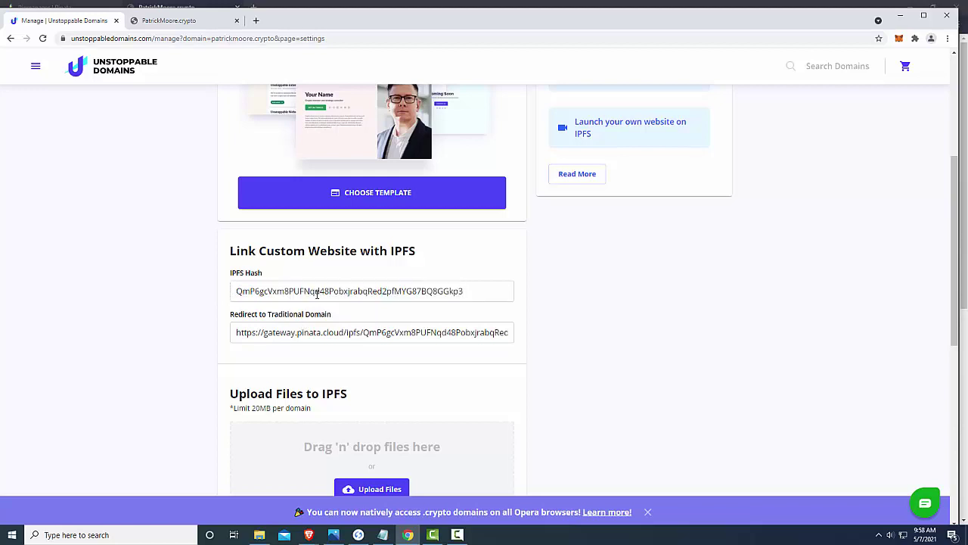
{"action": "scroll", "coordinate": [165, 337], "scroll_direction": "down", "scroll_amount": 2}
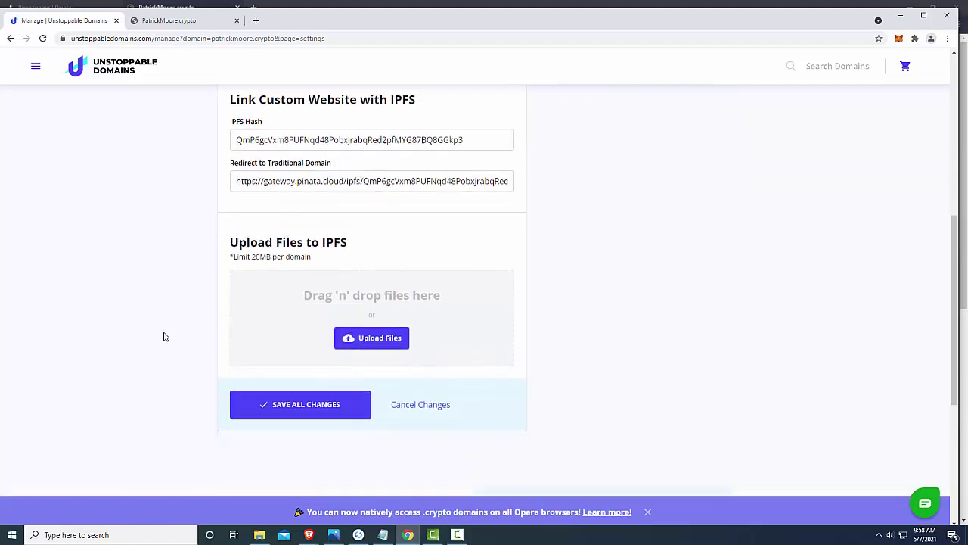
Save all changes via Web3 Wallet and unlock MetaMask with the wallet password
{"action": "left_click", "coordinate": [299, 409]}
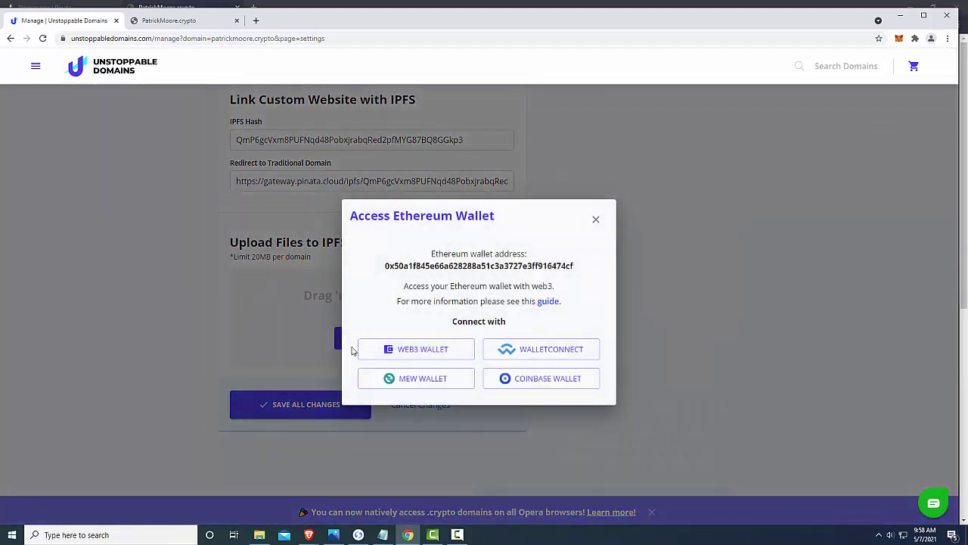
{"action": "left_click", "coordinate": [420, 352]}
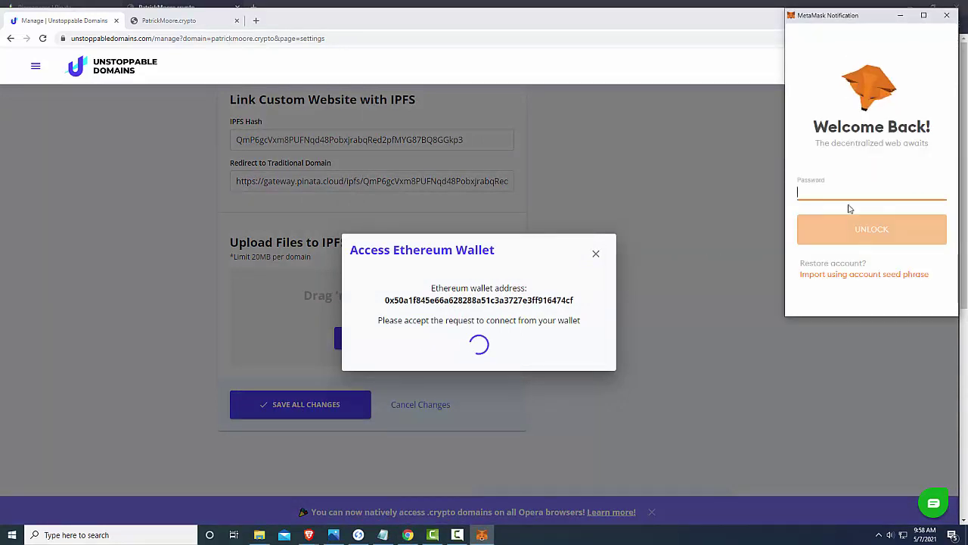
{"action": "left_click", "coordinate": [840, 192]}
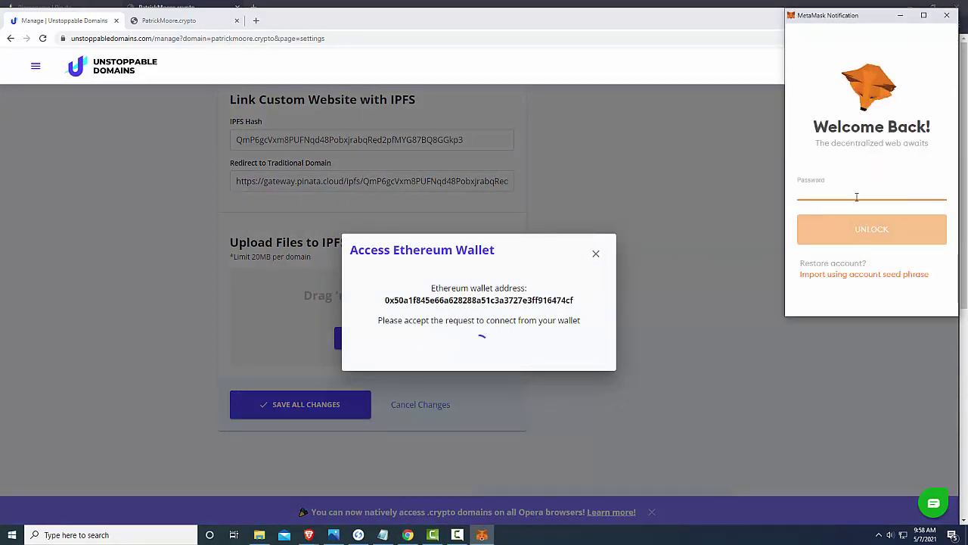
{"action": "type", "text": "***************"}
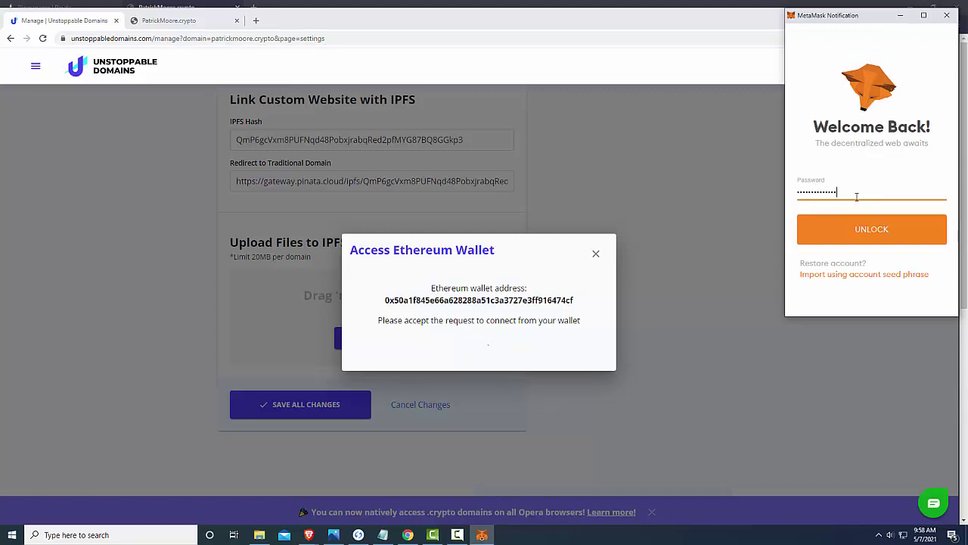
{"action": "key", "text": "Return"}
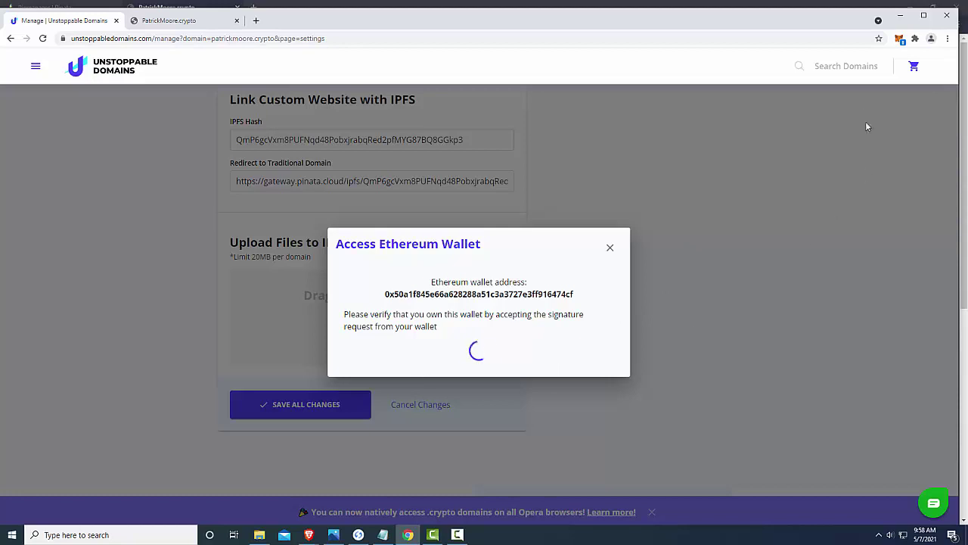
Dismiss the signature dialog, reload the domain settings, and recopy the new site's gateway address
{"action": "left_click", "coordinate": [610, 248]}
{"action": "scroll", "coordinate": [118, 329], "scroll_direction": "up", "scroll_amount": 3}
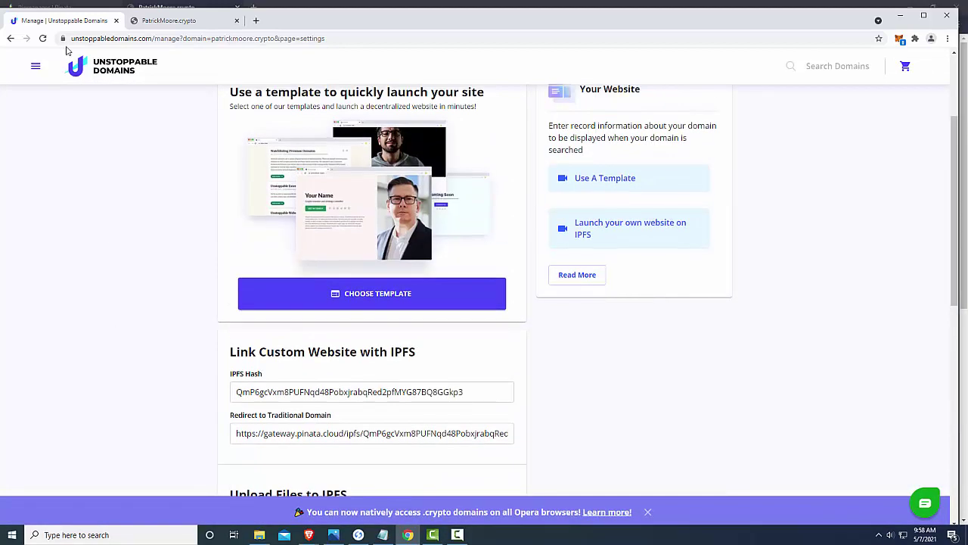
{"action": "left_click", "coordinate": [43, 39]}
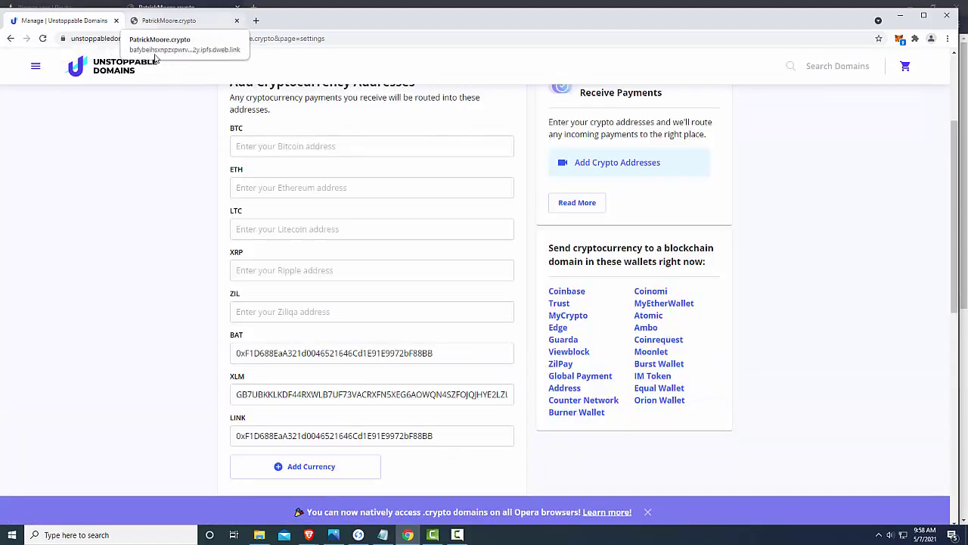
{"action": "key", "text": "alt+Tab"}
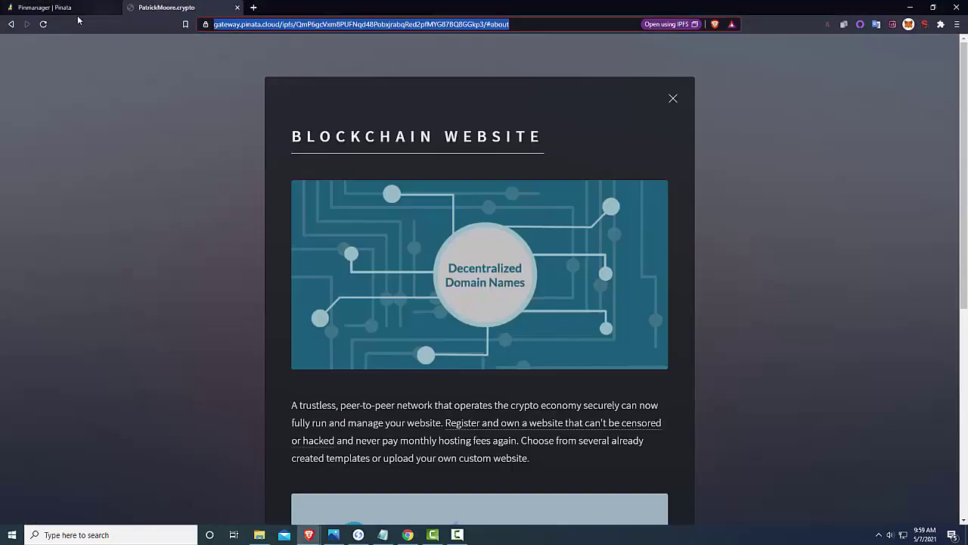
{"action": "left_click", "coordinate": [60, 7]}
{"action": "left_click", "coordinate": [158, 339]}
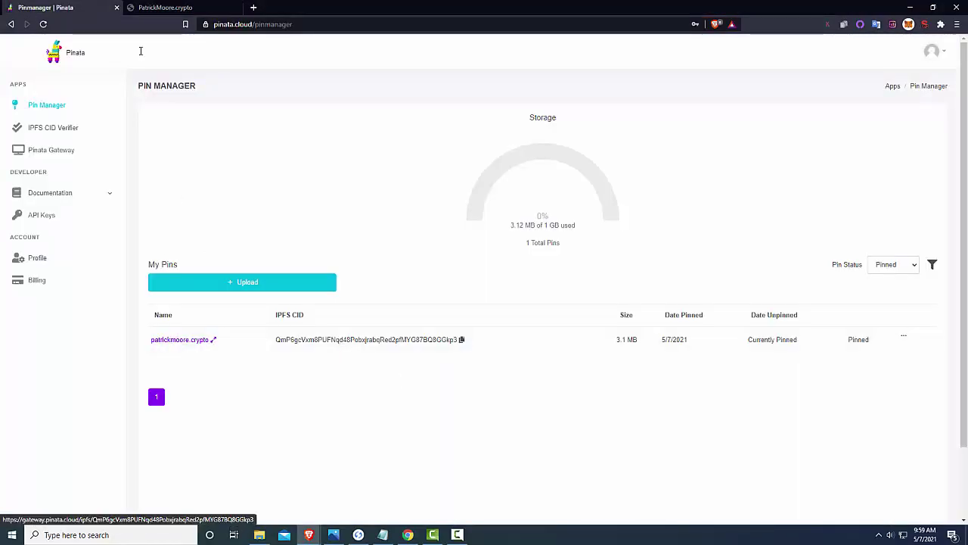
{"action": "left_click", "coordinate": [155, 13]}
{"action": "left_click", "coordinate": [308, 25]}
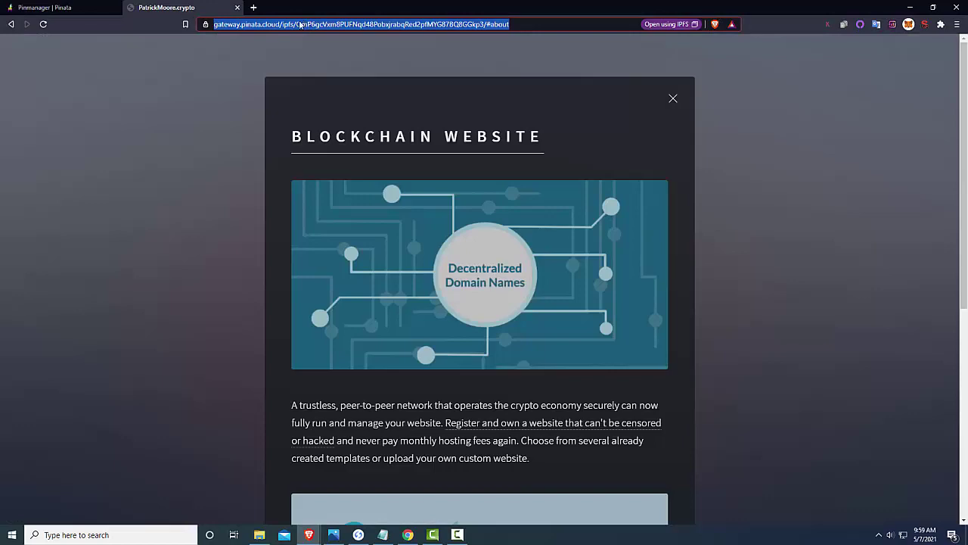
{"action": "key", "text": "alt+Tab"}
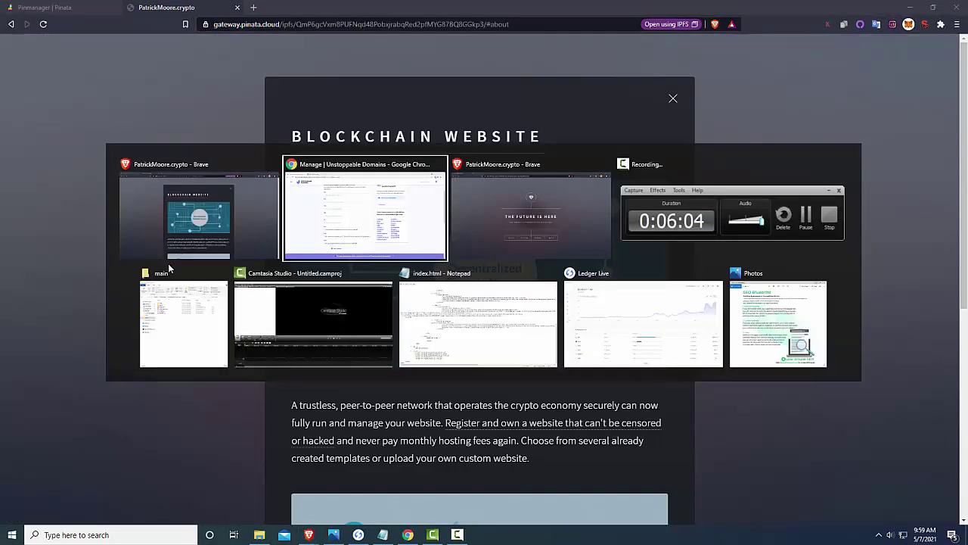
Paste the new gateway URL into the Redirect field, removing the trailing '/#about'
{"action": "scroll", "coordinate": [227, 238], "scroll_direction": "up", "scroll_amount": 3}
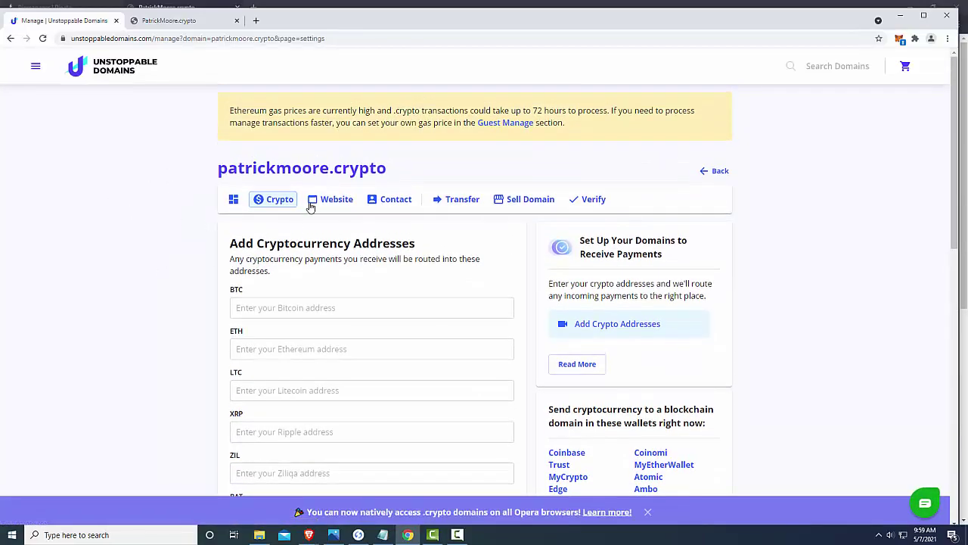
{"action": "left_click", "coordinate": [339, 203]}
{"action": "scroll", "coordinate": [296, 280], "scroll_direction": "down", "scroll_amount": 4}
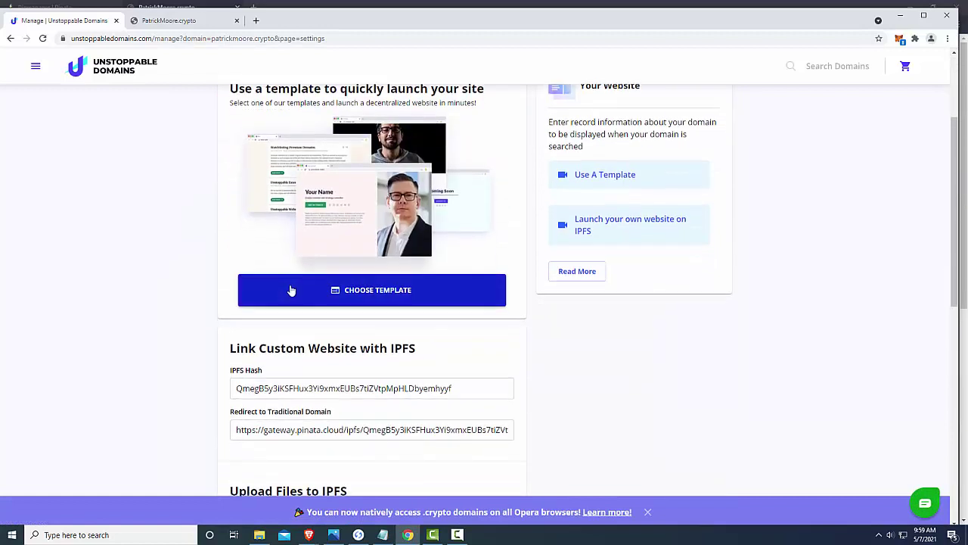
{"action": "left_click_drag", "start_coordinate": [450, 242], "coordinate": [216, 240]}
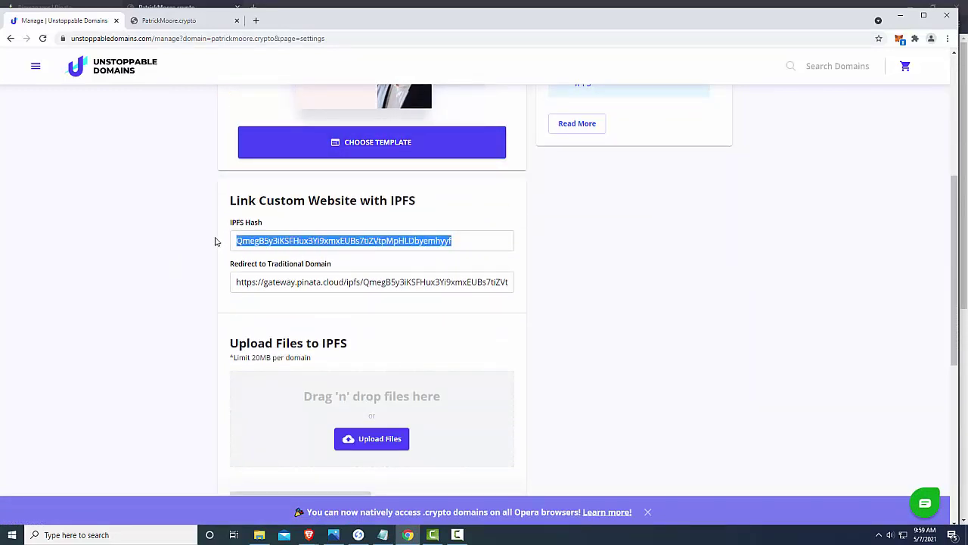
{"action": "triple_click", "coordinate": [315, 284]}
{"action": "key", "text": "ctrl+v"}
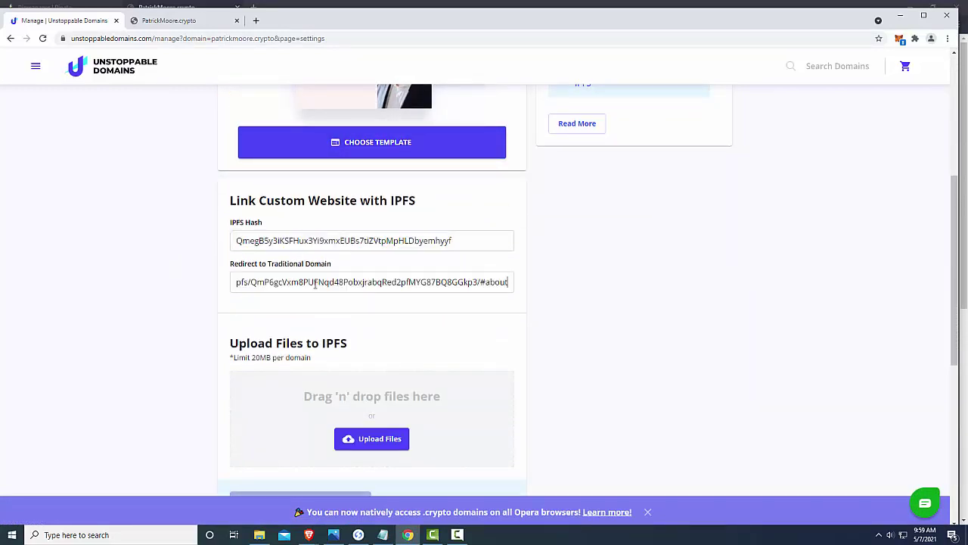
{"action": "key", "text": "BackSpace"}
{"action": "key", "text": "BackSpace"}
{"action": "key", "text": "BackSpace"}
{"action": "key", "text": "BackSpace"}
{"action": "key", "text": "BackSpace"}
{"action": "key", "text": "BackSpace"}
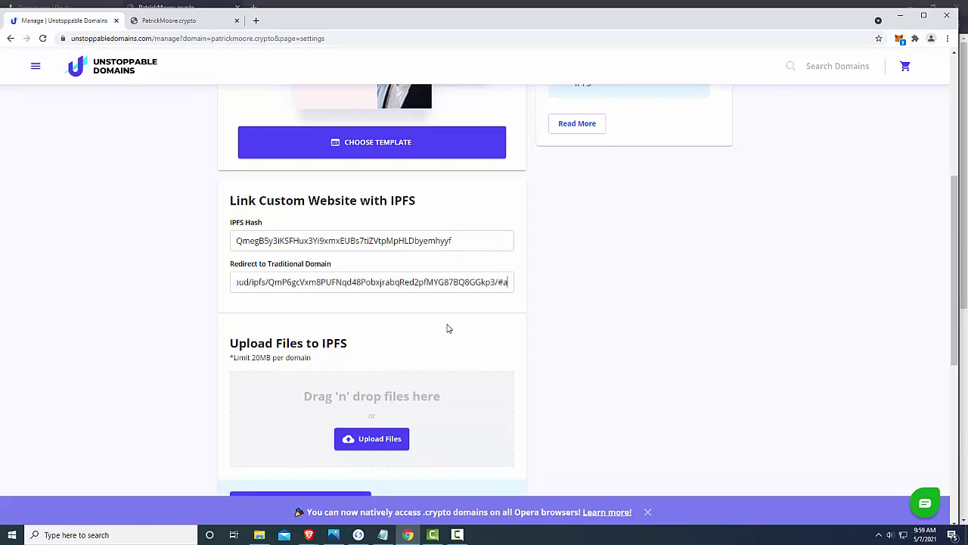
{"action": "key", "text": "BackSpace"}
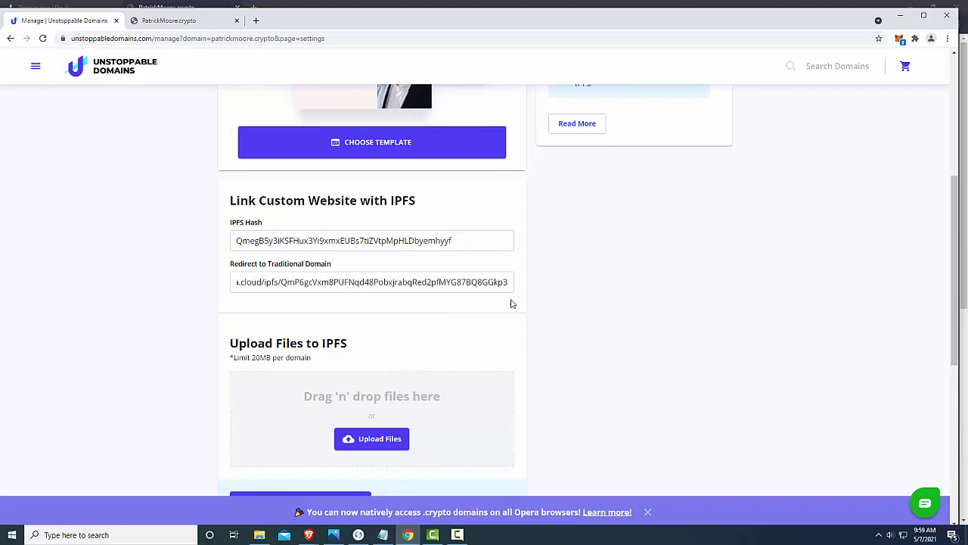
Replace the old QmegB5y… IPFS hash with the new QmP6gcVxm8… hash
{"action": "left_click_drag", "start_coordinate": [508, 281], "coordinate": [282, 286]}
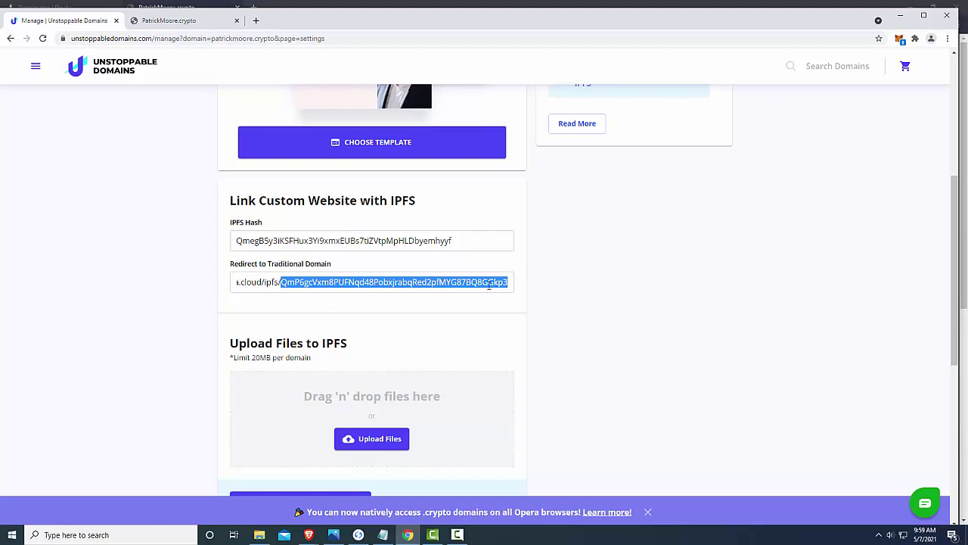
{"action": "left_click_drag", "start_coordinate": [468, 237], "coordinate": [225, 244]}
{"action": "key", "text": "BackSpace"}
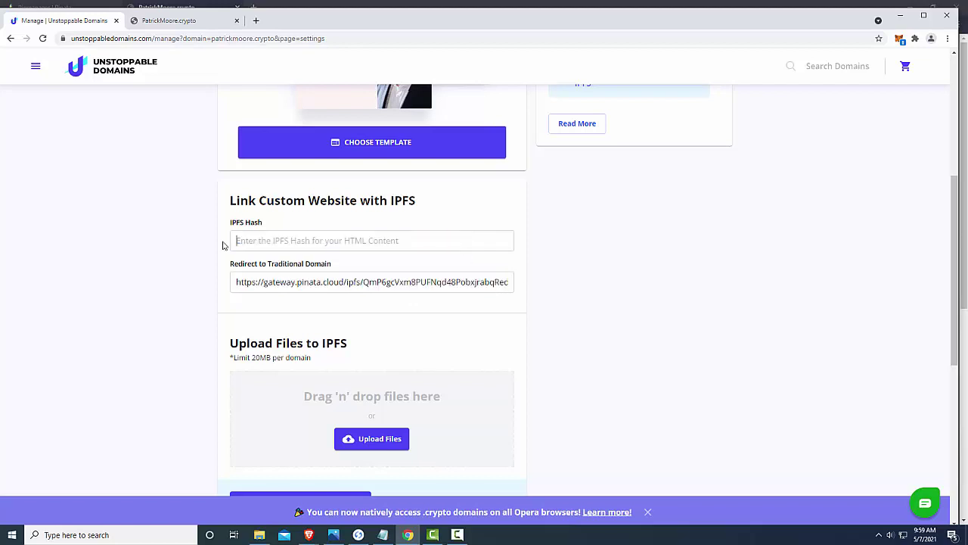
{"action": "type", "text": "QmP6gcVxm8PUFNqd48PobxjrabqRed2pfMYG87BQ8GGkp3"}
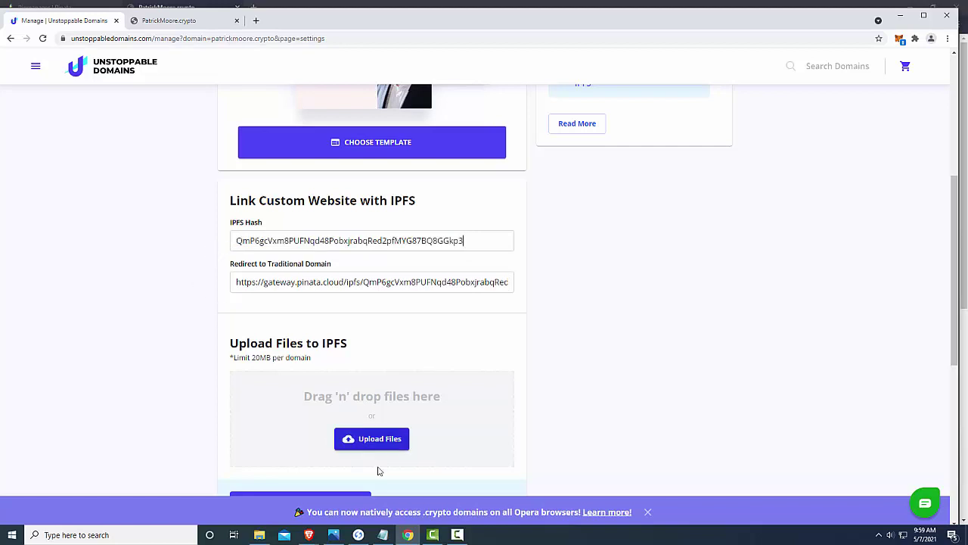
Save all changes through Web3 Wallet and sign the MetaMask ownership request
{"action": "scroll", "coordinate": [210, 378], "scroll_direction": "down", "scroll_amount": 2}
{"action": "left_click", "coordinate": [264, 405]}
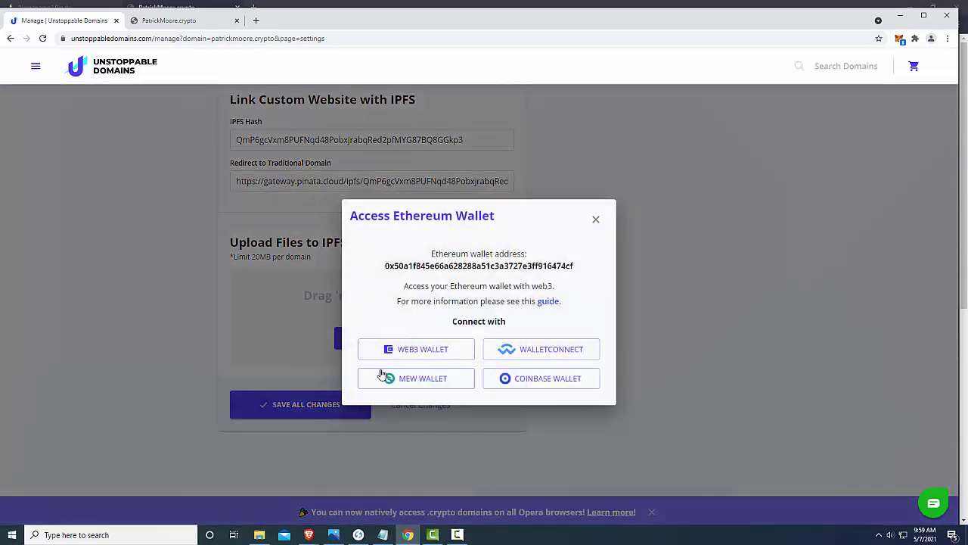
{"action": "left_click", "coordinate": [420, 350]}
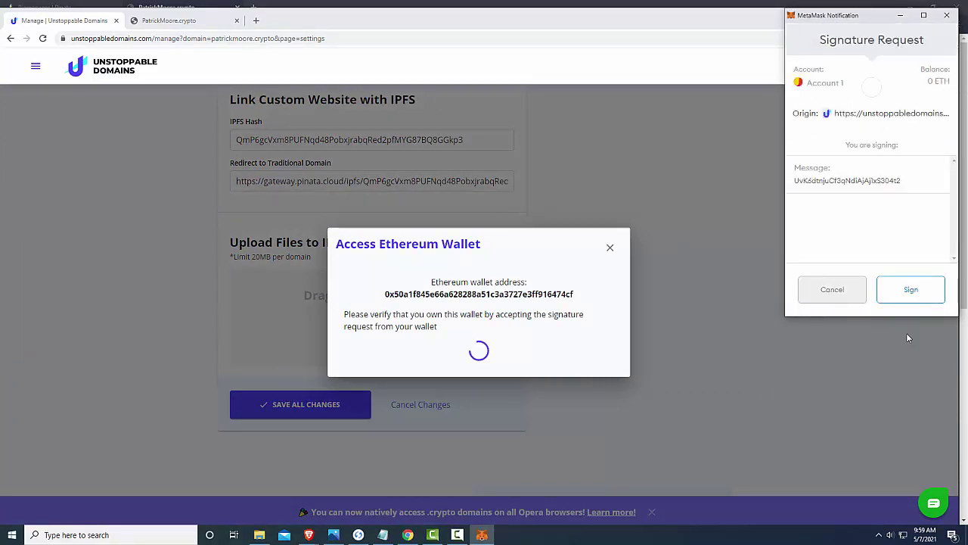
{"action": "left_click", "coordinate": [911, 290]}
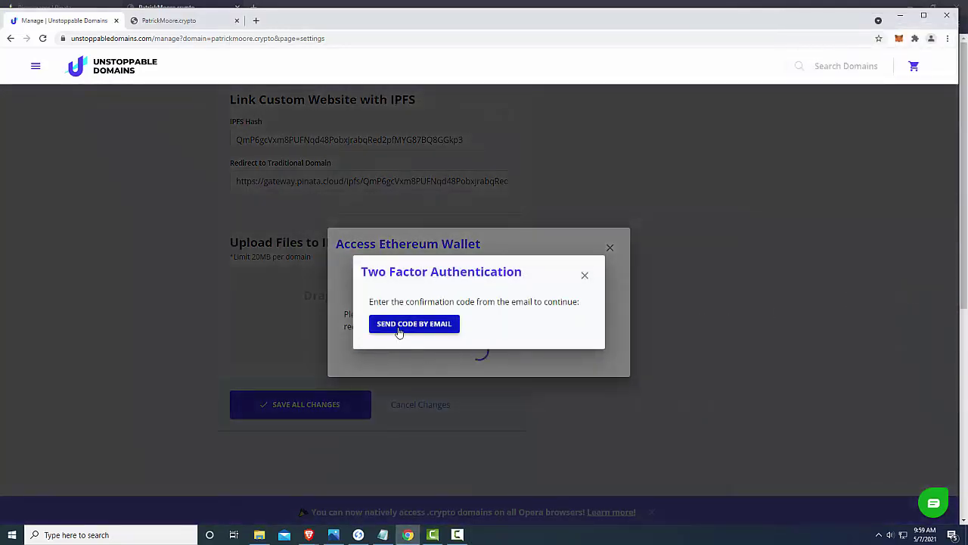
Enter the emailed confirmation code and sign the records update request
{"action": "left_click", "coordinate": [399, 330]}
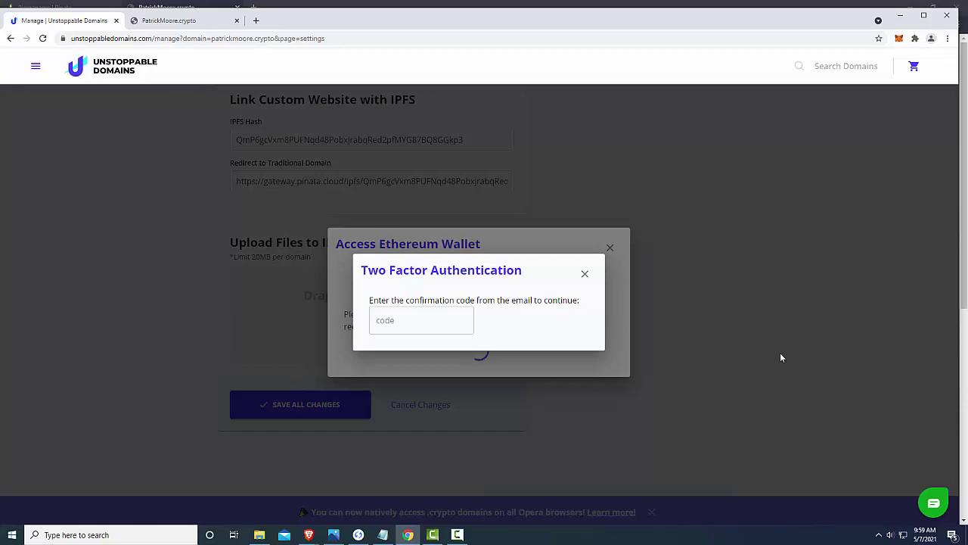
{"action": "left_click", "coordinate": [384, 321]}
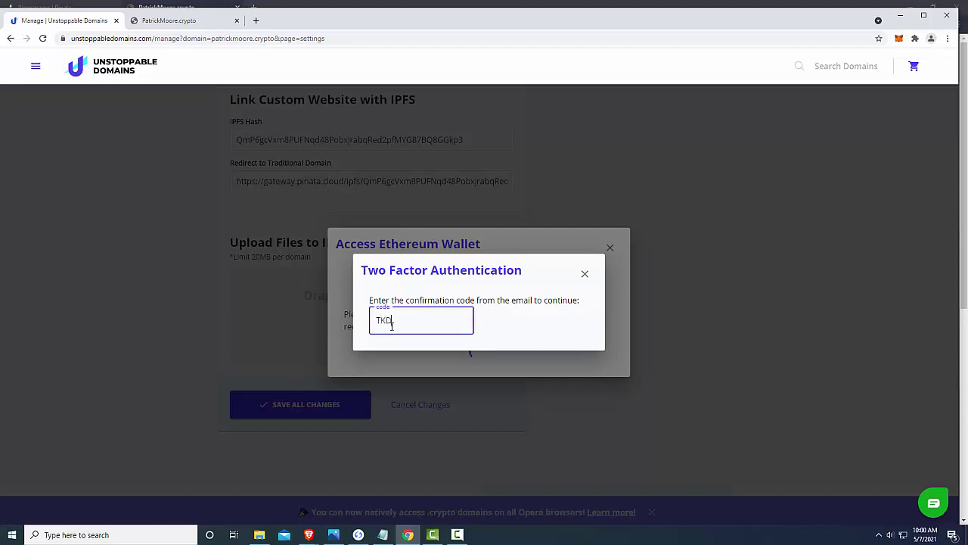
{"action": "key", "text": "Return"}
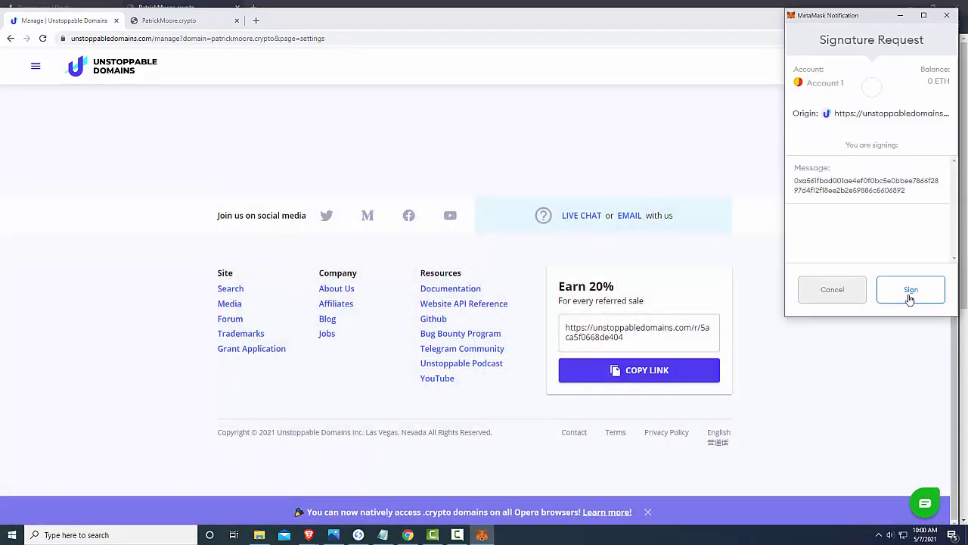
{"action": "left_click", "coordinate": [911, 291]}
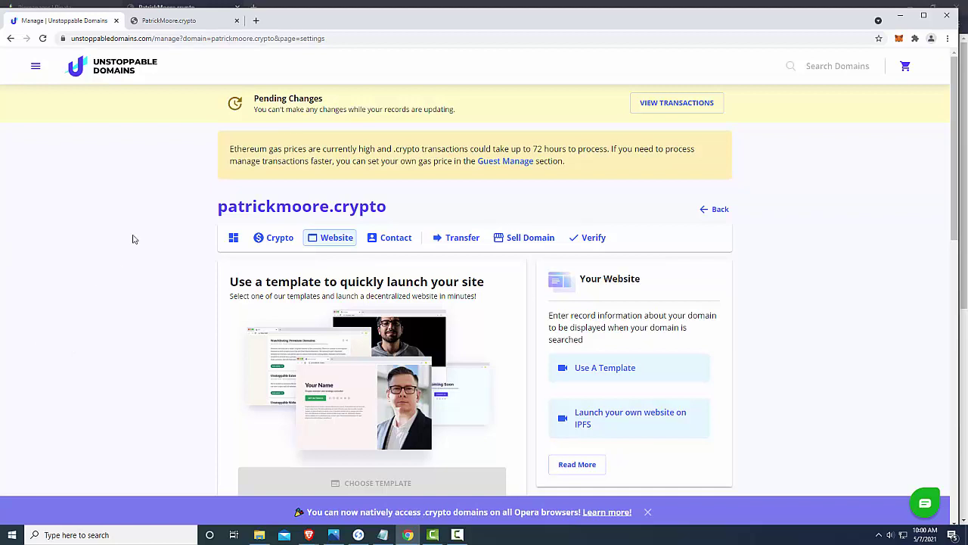
Look over the live PatrickMoore.crypto site in its tab
{"action": "left_click", "coordinate": [191, 27]}
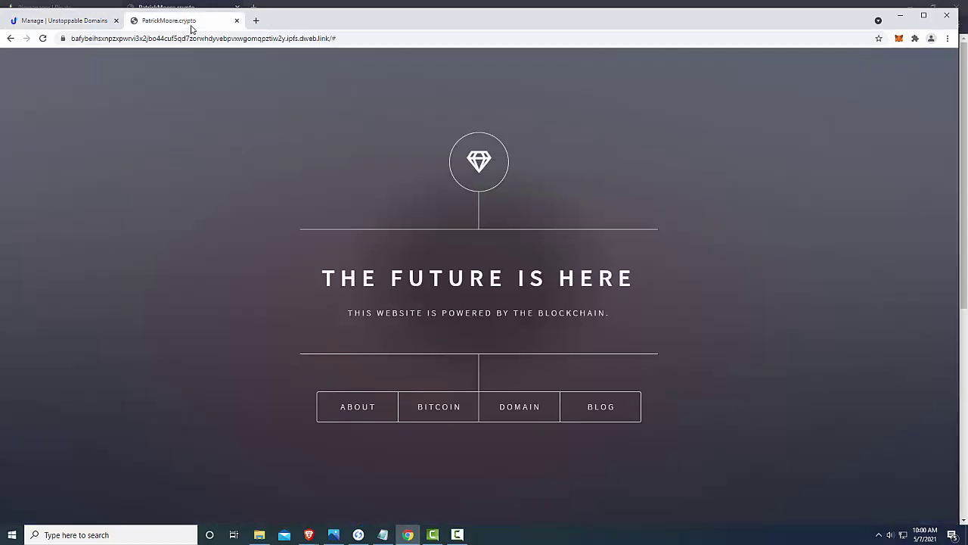
{"action": "left_click", "coordinate": [256, 21]}
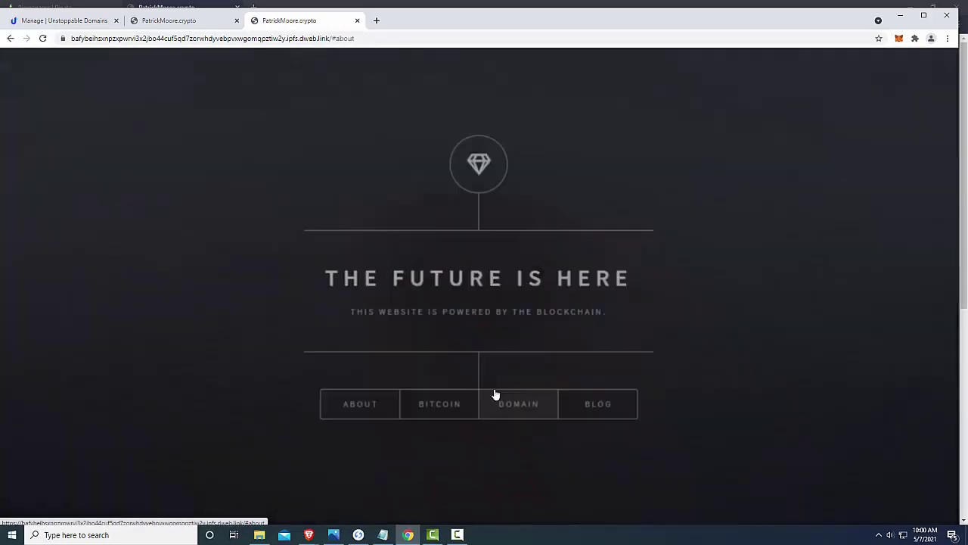
{"action": "scroll", "coordinate": [466, 300], "scroll_direction": "down", "scroll_amount": 6}
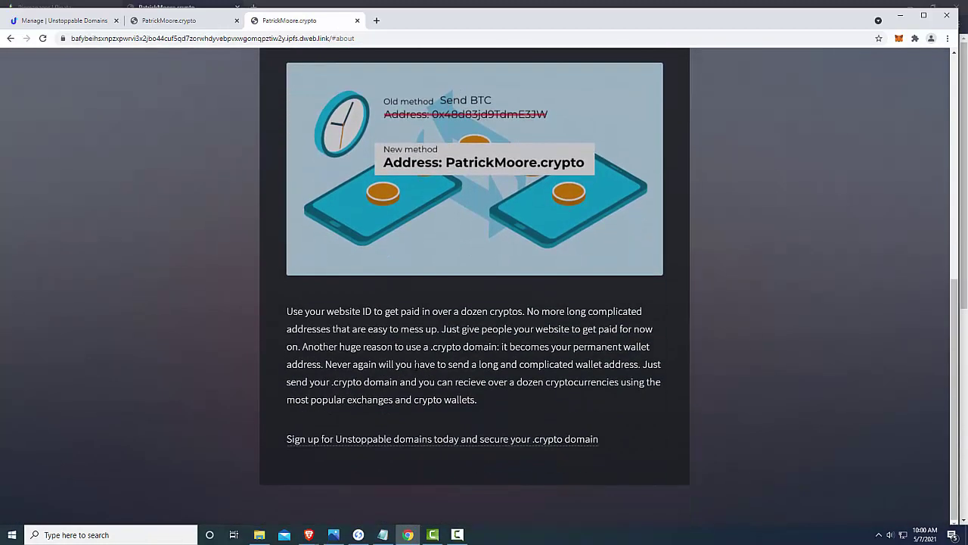
{"action": "left_click", "coordinate": [376, 21]}
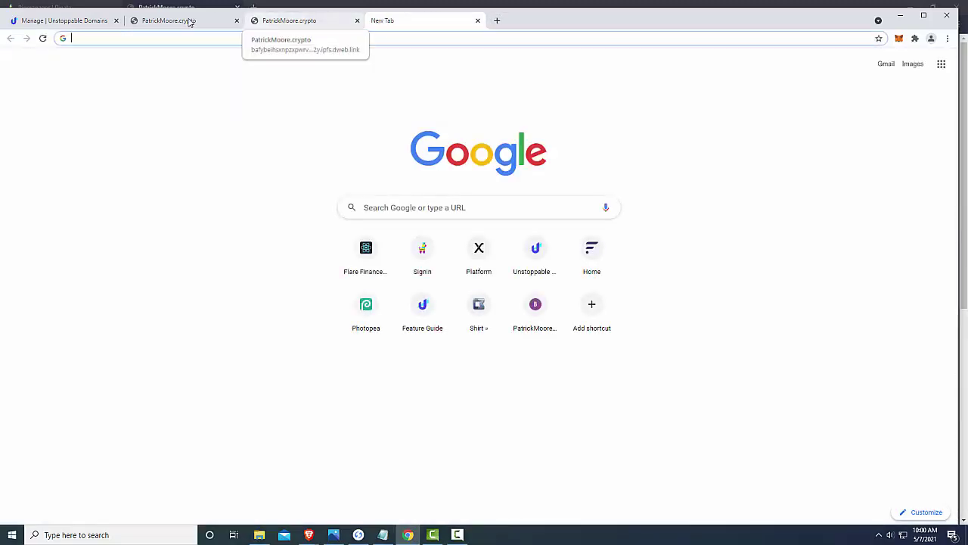
Reload the domain management page twice to check the pending records update
{"action": "left_click", "coordinate": [45, 20]}
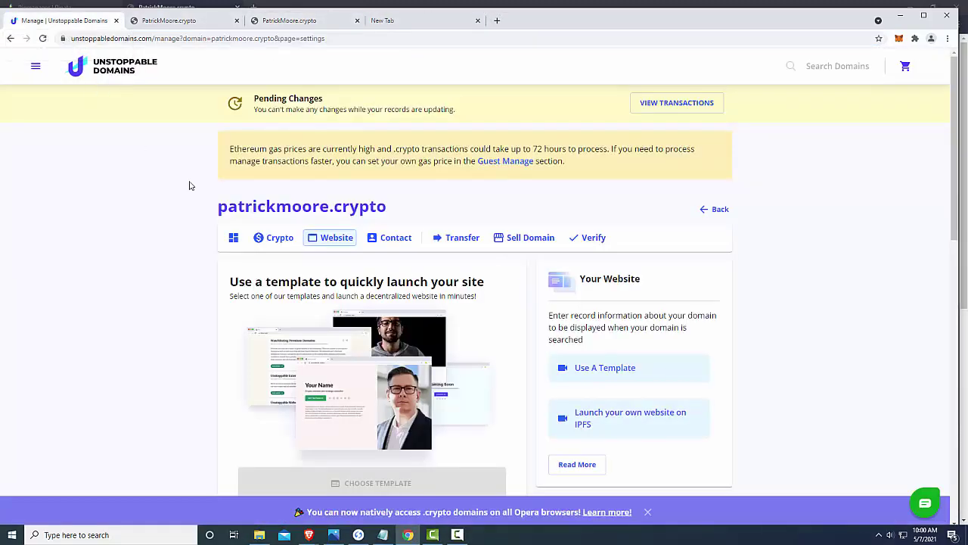
{"action": "left_click", "coordinate": [42, 38]}
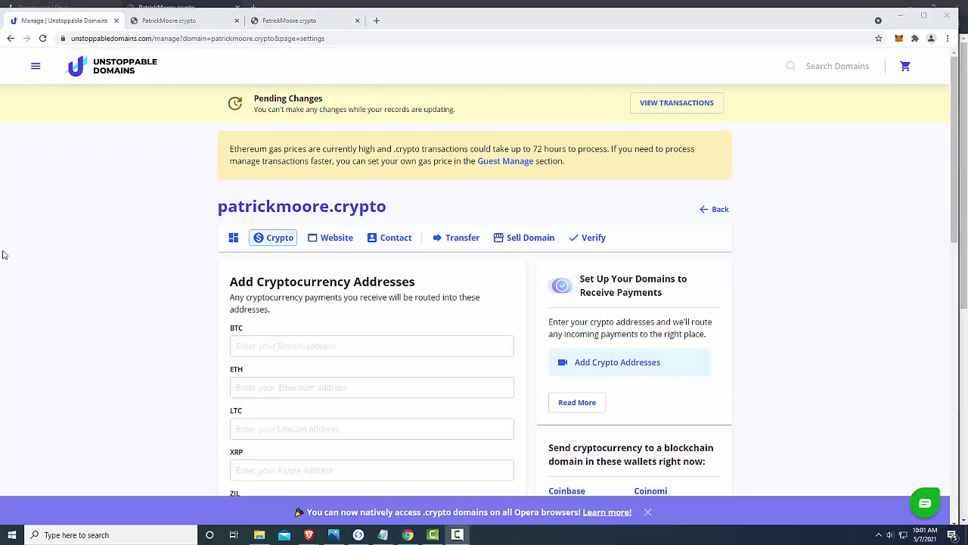
{"action": "left_click", "coordinate": [42, 39]}
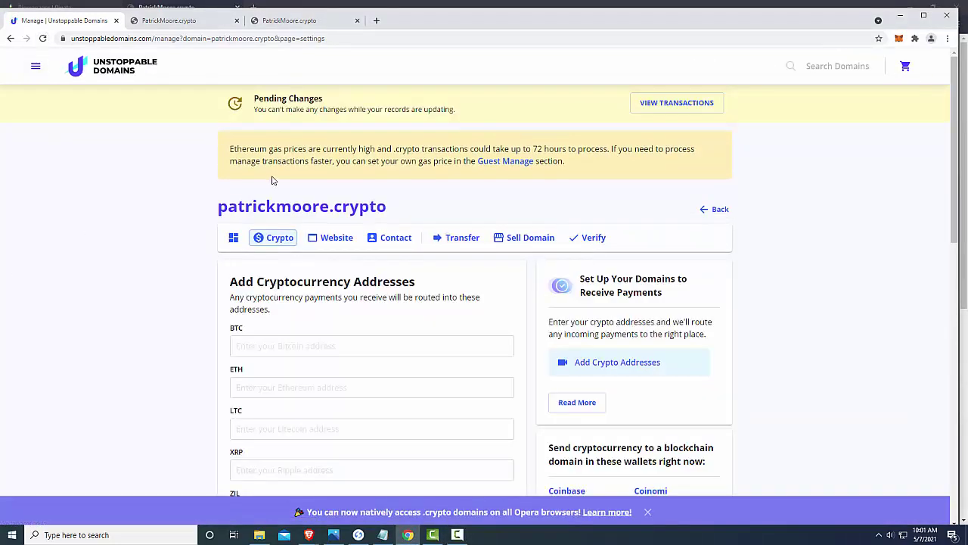
Load patrickmoore.crypto in a new Chrome tab
{"action": "left_click", "coordinate": [376, 20]}
{"action": "type", "text": "patrickmoore.crypto"}
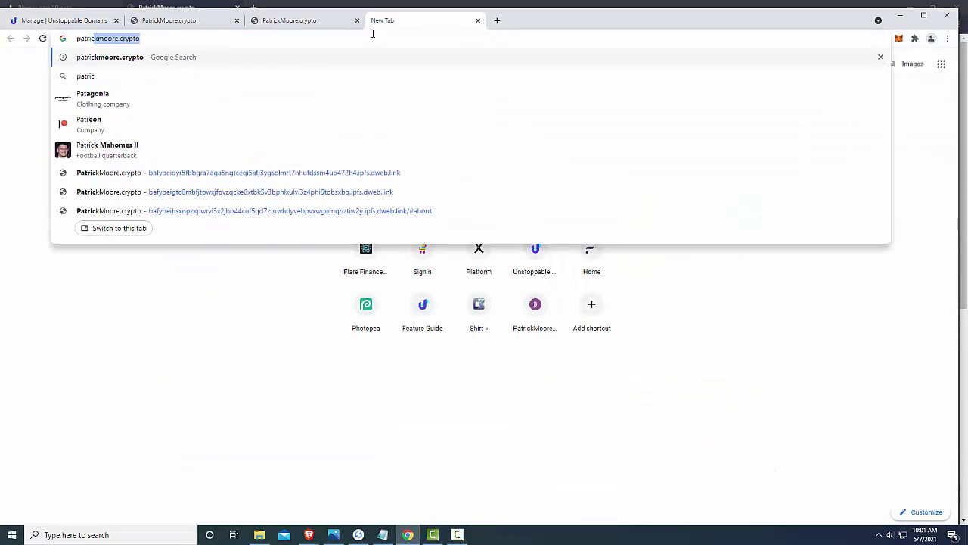
{"action": "key", "text": "Return"}
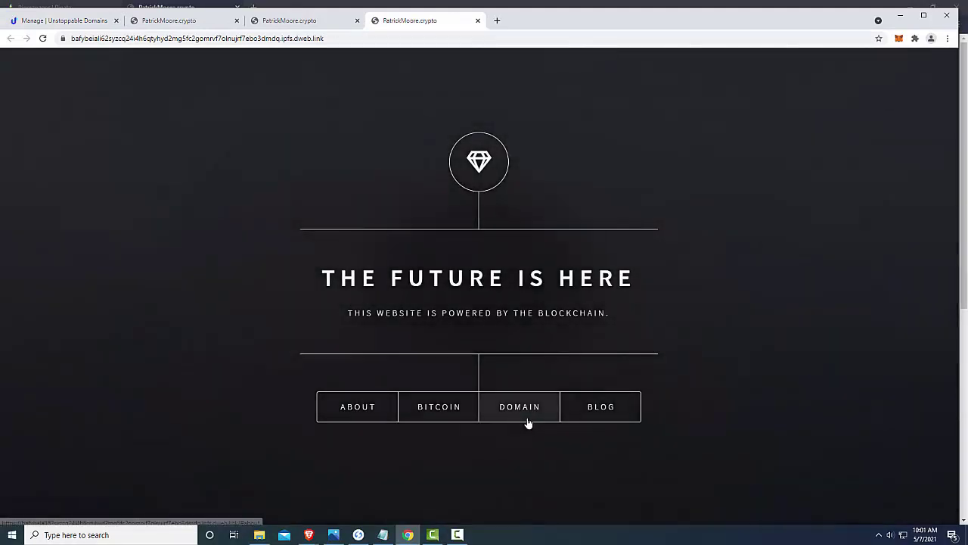
Confirm the Blockchain Website panel shows the updated payment paragraph, then close the panel
{"action": "left_click", "coordinate": [528, 423]}
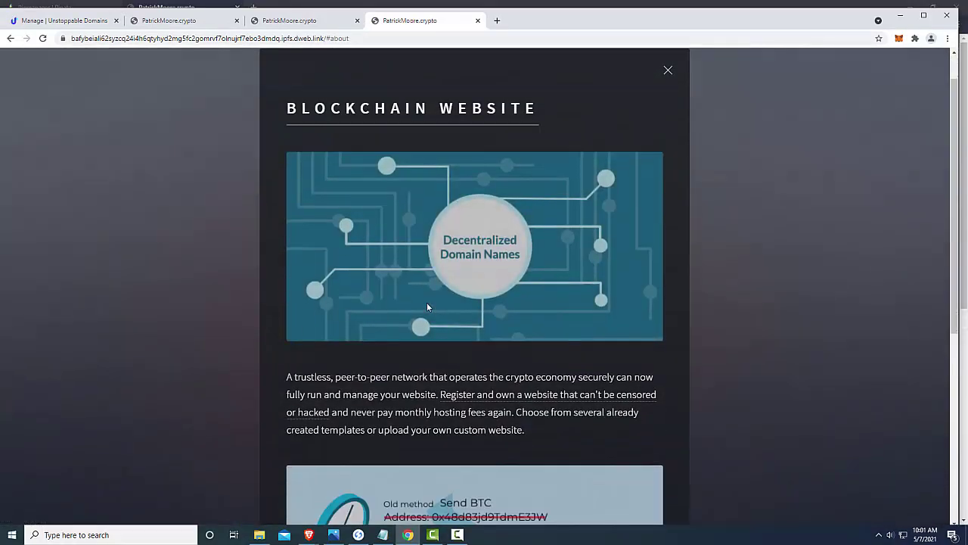
{"action": "scroll", "coordinate": [427, 302], "scroll_direction": "down", "scroll_amount": 5}
{"action": "left_click_drag", "start_coordinate": [366, 418], "coordinate": [264, 346]}
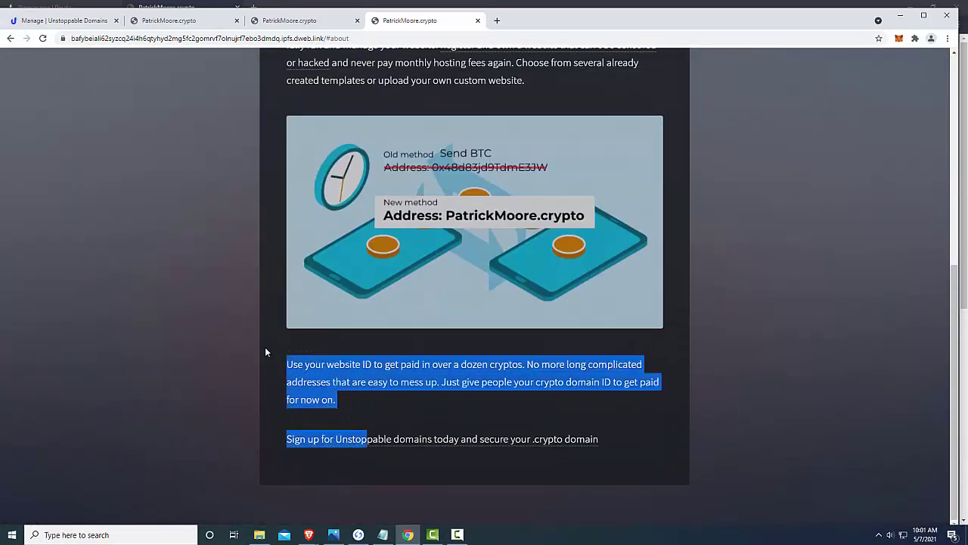
{"action": "left_click", "coordinate": [265, 347]}
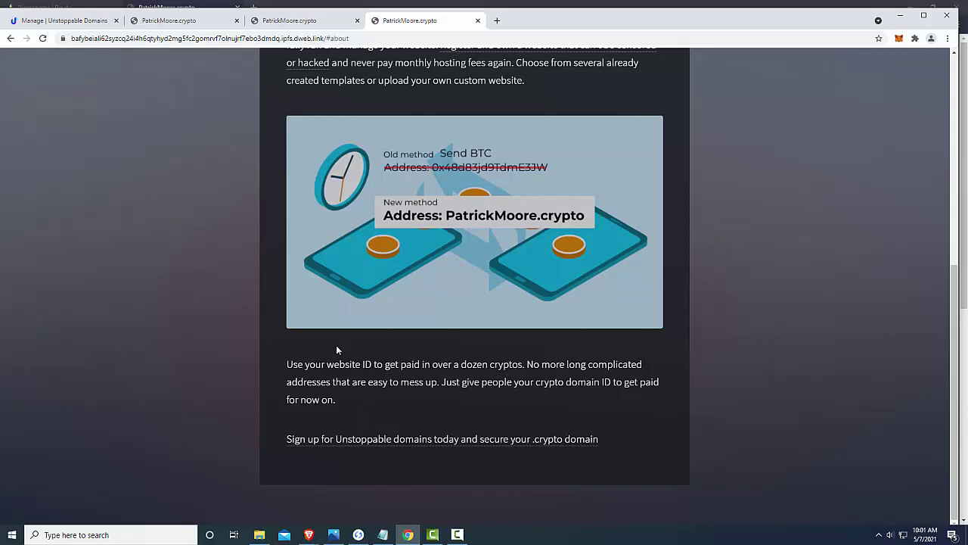
{"action": "scroll", "coordinate": [228, 223], "scroll_direction": "up", "scroll_amount": 5}
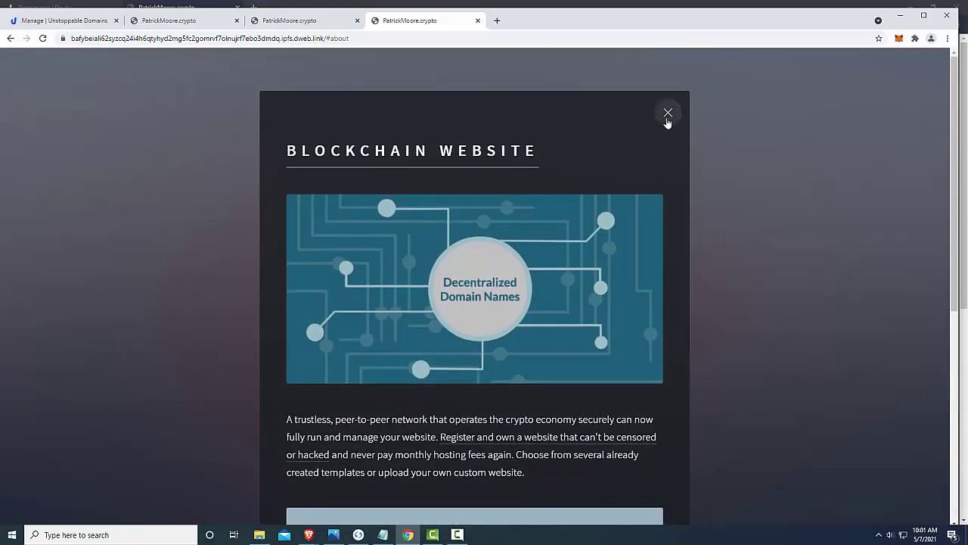
{"action": "left_click", "coordinate": [666, 119]}
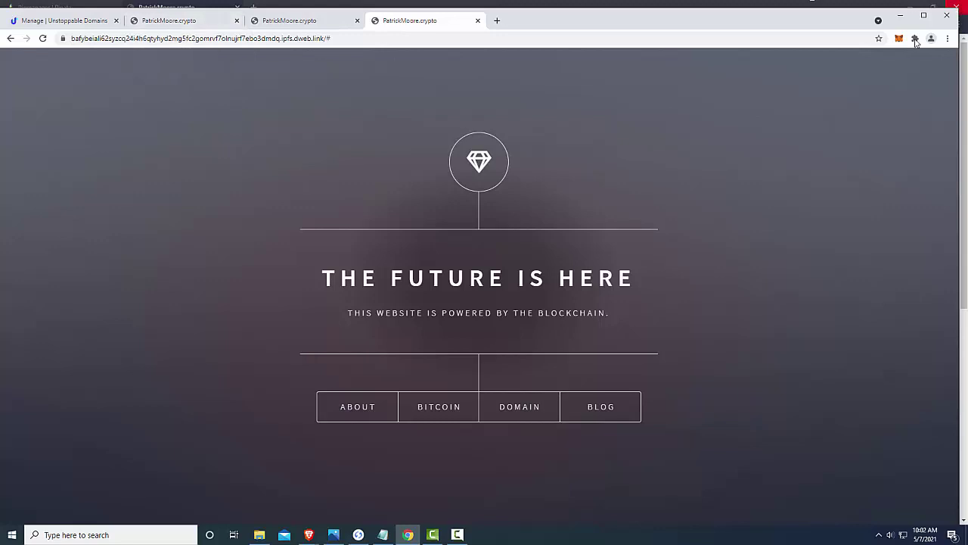
{"action": "left_click", "coordinate": [408, 533]}
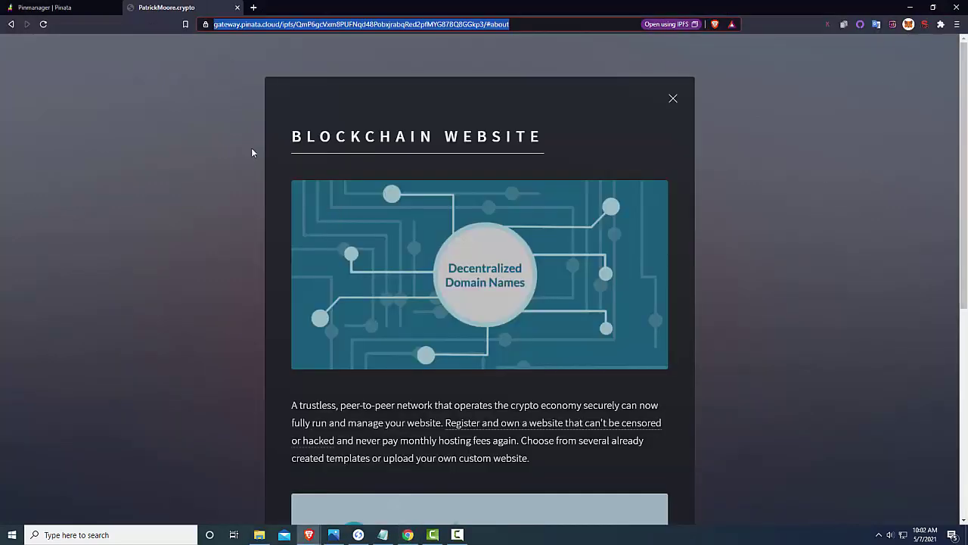
{"action": "left_click", "coordinate": [21, 8]}
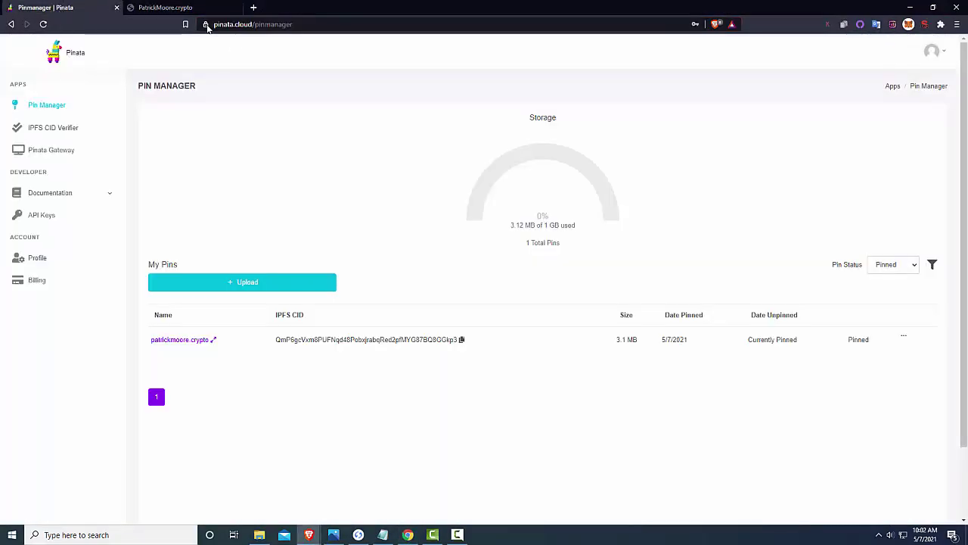